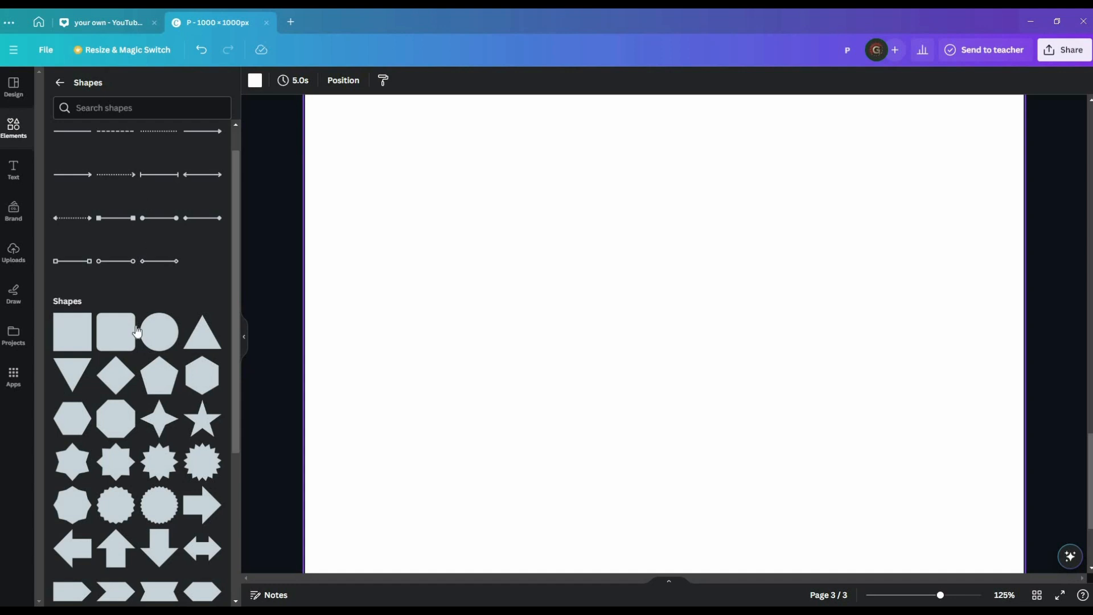
Add the arch shape, turn it 90° onto its side and move it up the page.
scroll(149, 380, "down", 2)
scroll(150, 380, "down", 2)
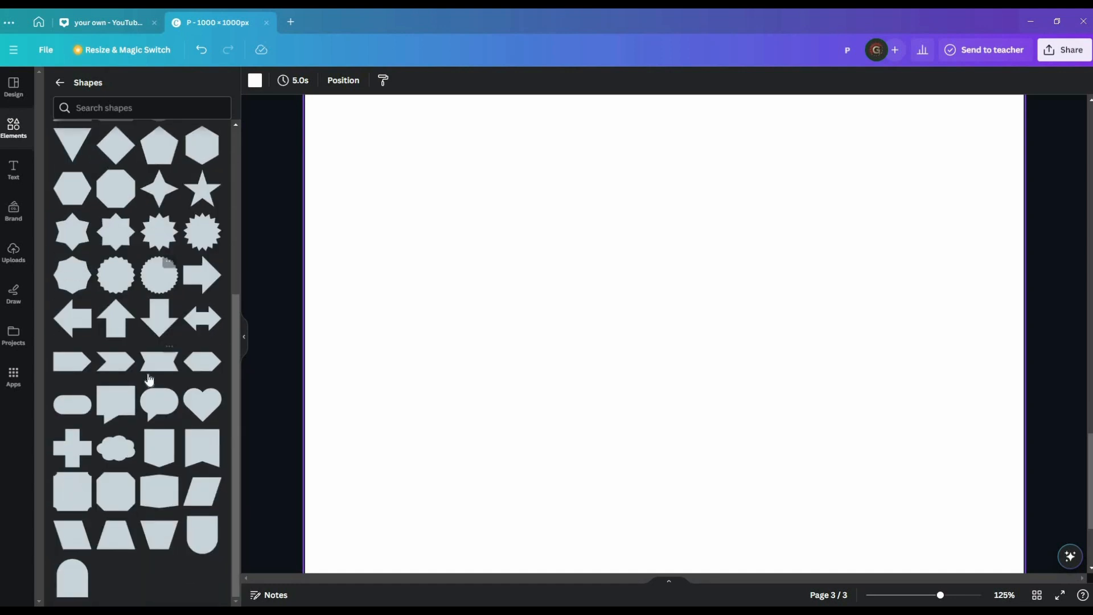
left_click(73, 578)
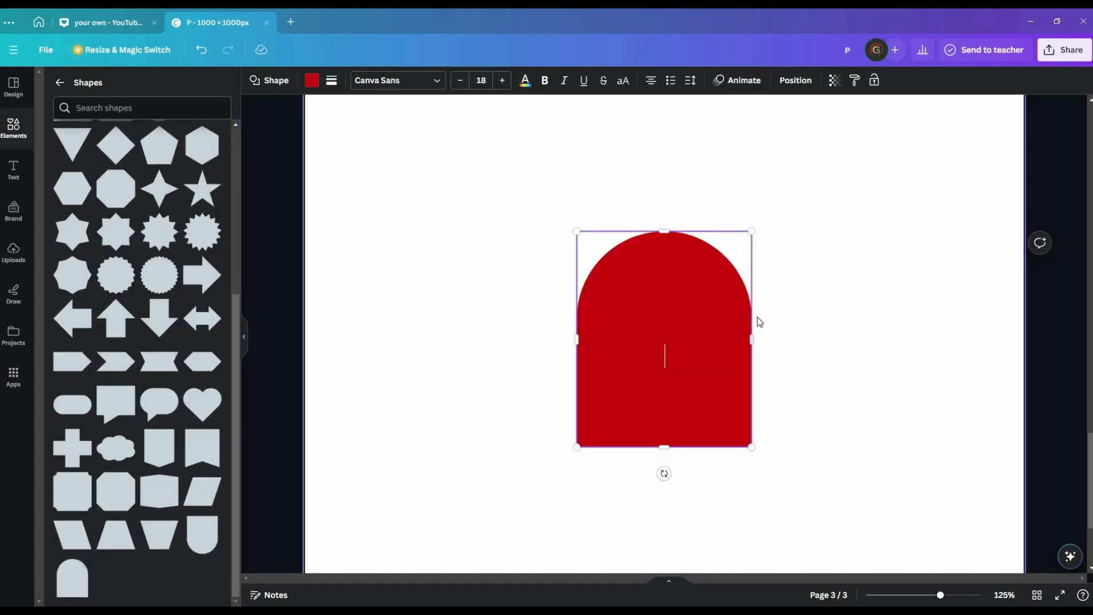
left_click_drag(661, 471, 514, 323)
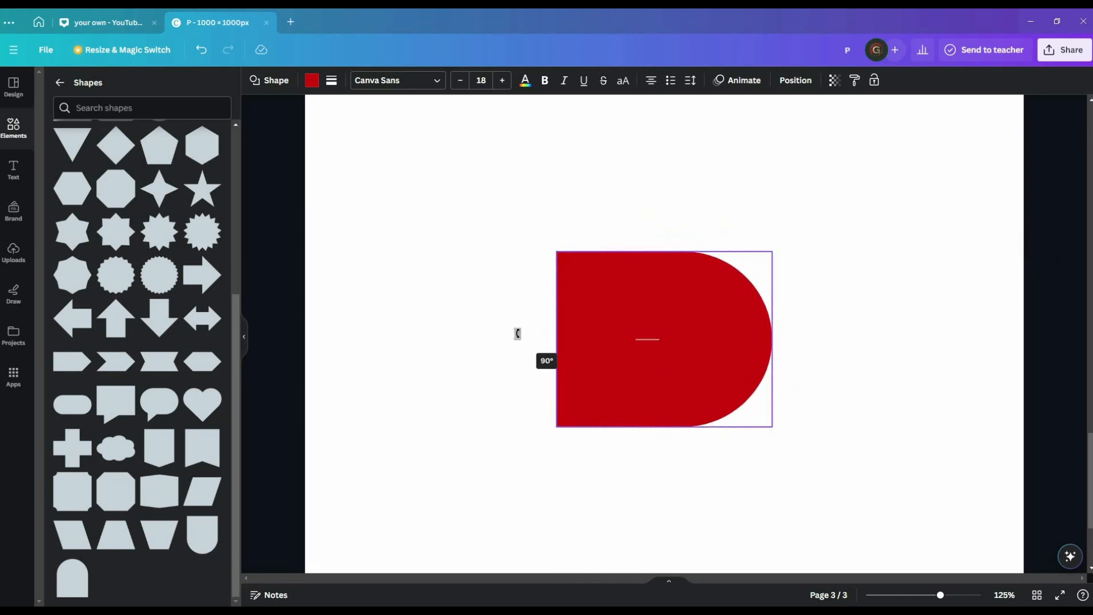
left_click(545, 442)
left_click_drag(669, 369, 661, 260)
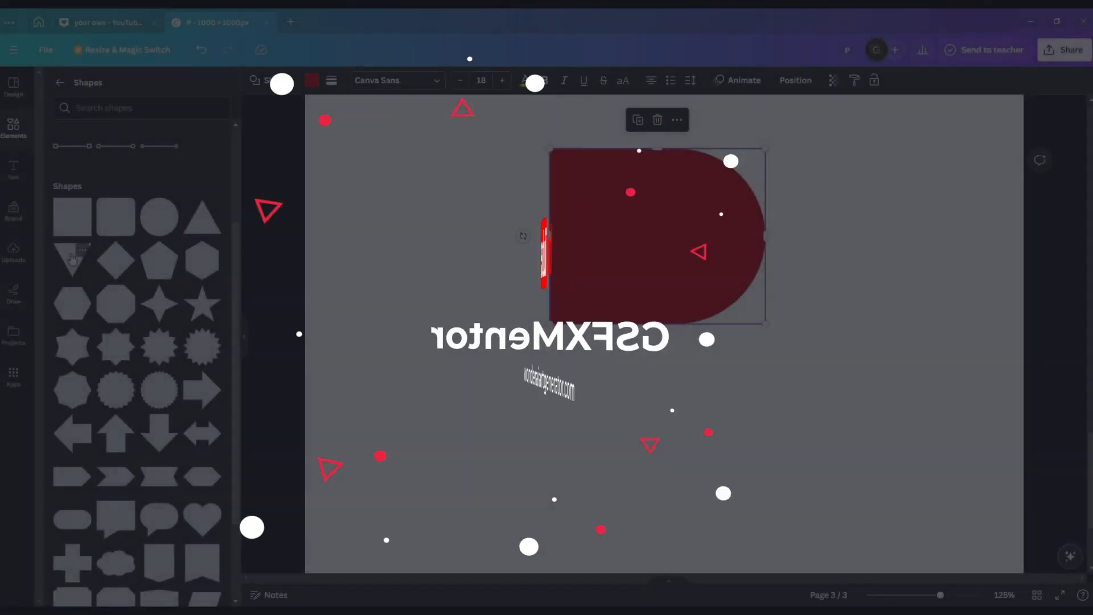
Add a triangle under the arch, rotate it about 31° and enlarge it into the P's stem.
left_click(72, 259)
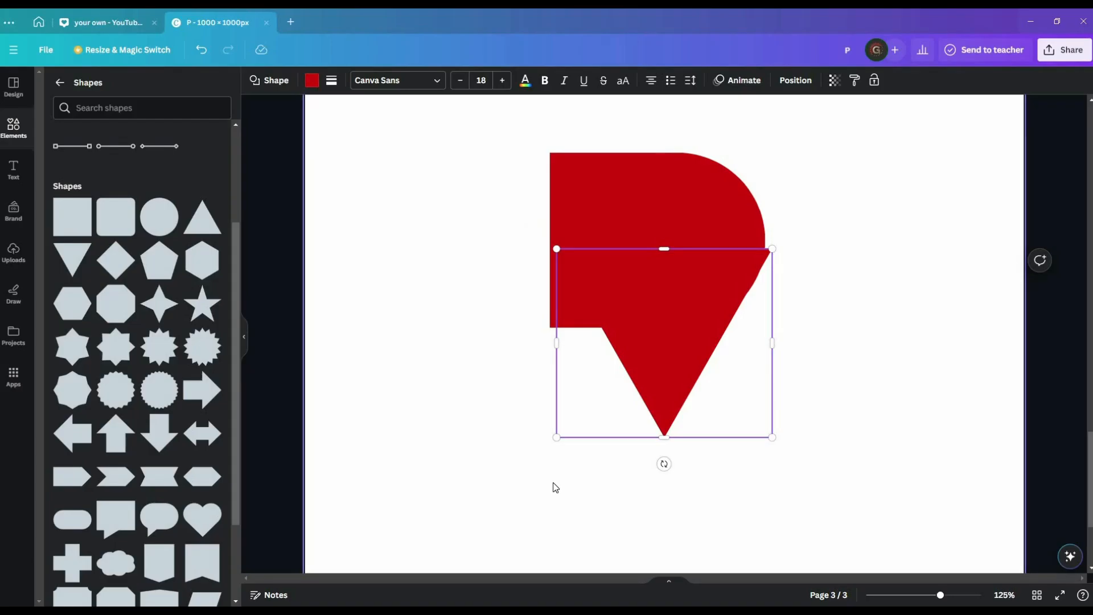
left_click_drag(668, 357, 634, 419)
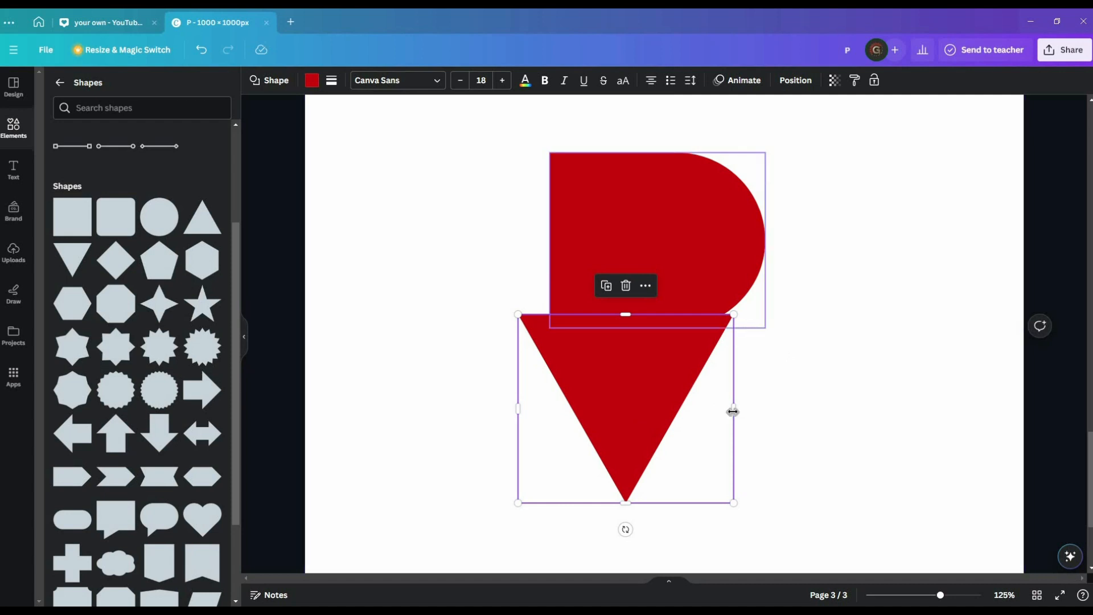
left_click_drag(625, 529, 559, 515)
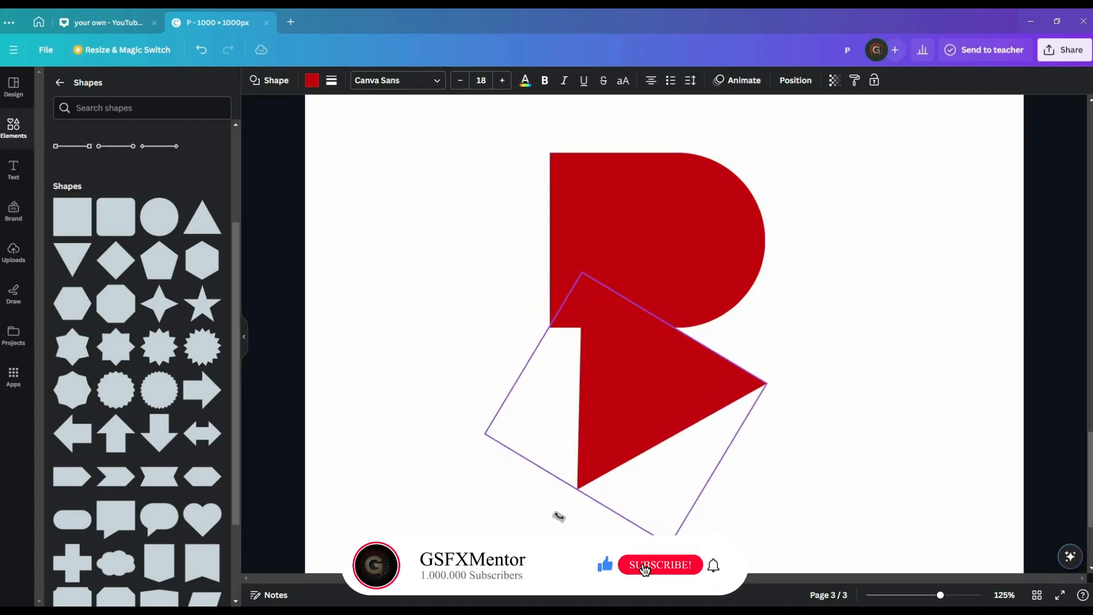
left_click_drag(601, 354, 599, 311)
left_click_drag(637, 464, 630, 439)
Compare against the page 2 reference P and narrow the stem triangle.
left_click(775, 432)
scroll(776, 432, "up", 10)
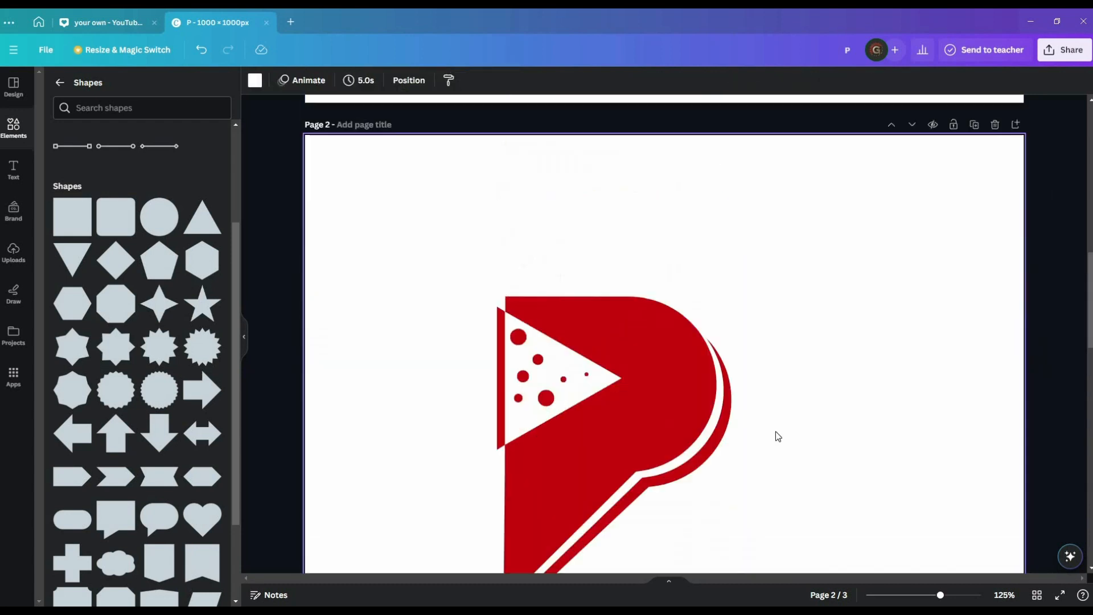
scroll(775, 432, "down", 10)
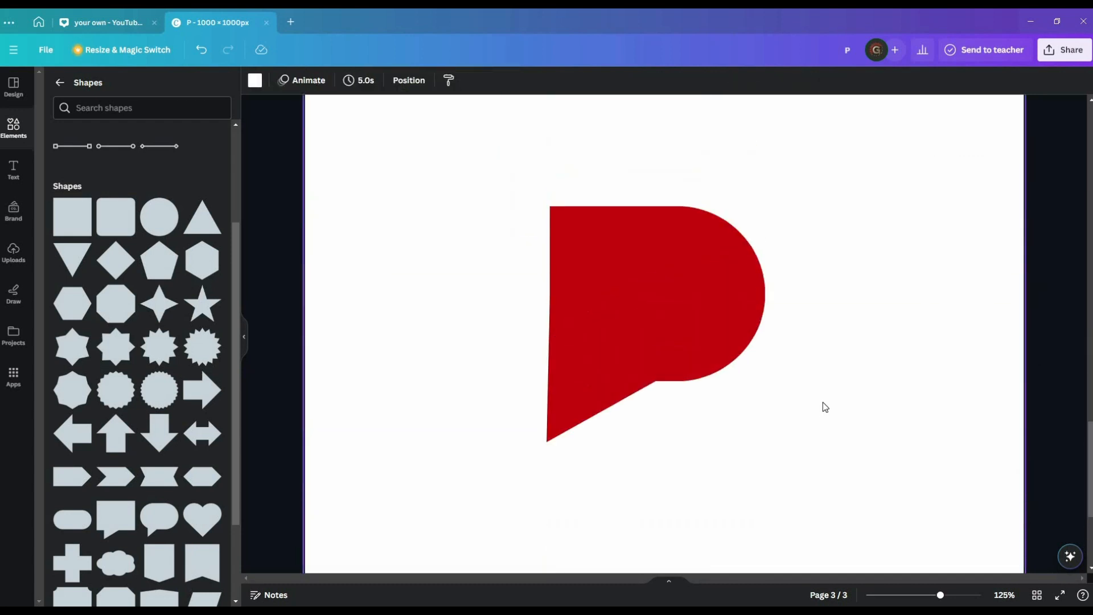
scroll(740, 438, "up", 2)
left_click(649, 513)
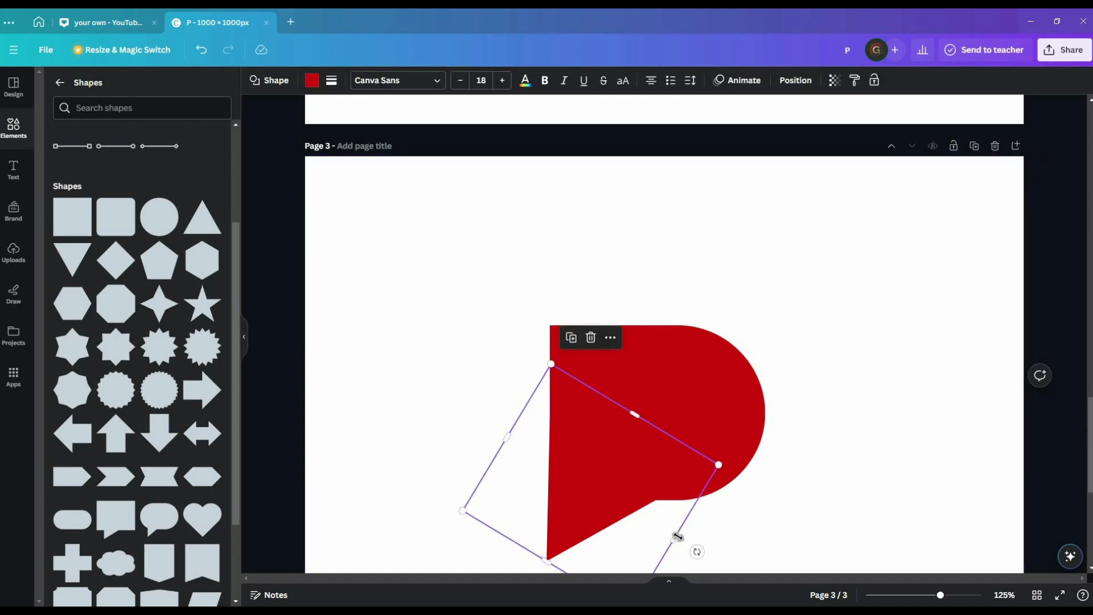
left_click_drag(678, 537, 625, 507)
Rotate the stem triangle to about 22° and align it flush with the arch.
scroll(509, 353, "down", 4)
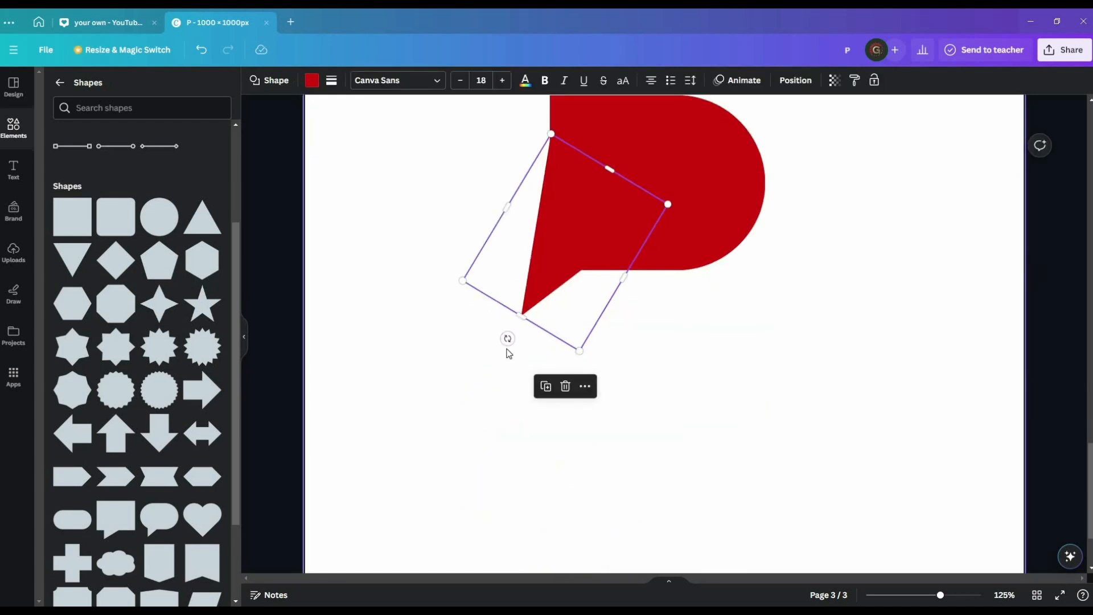
left_click_drag(507, 338, 521, 344)
left_click_drag(545, 297, 564, 327)
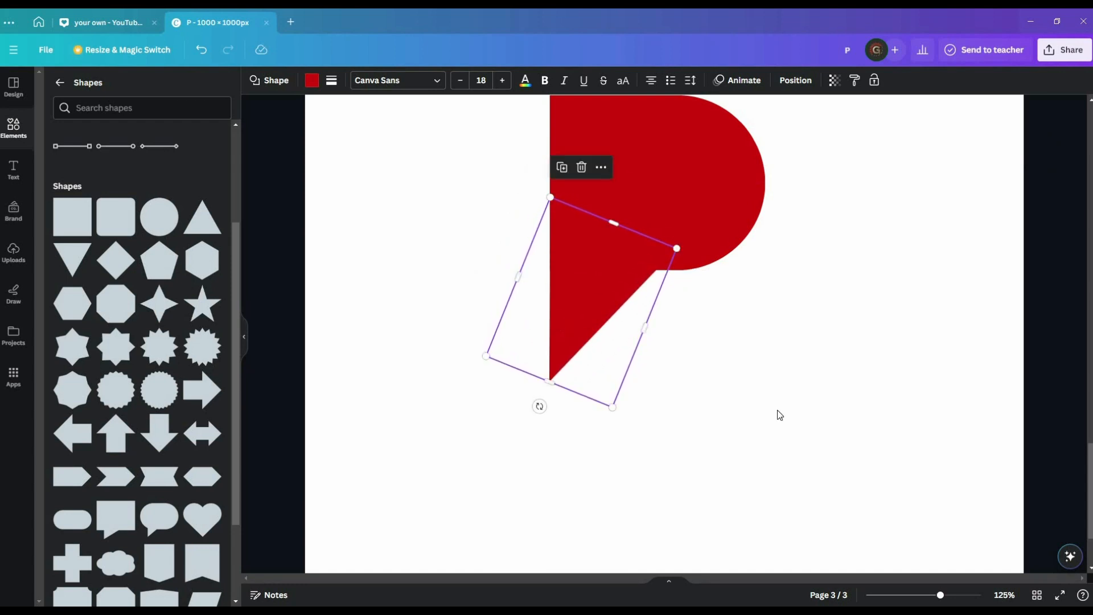
left_click(801, 416)
scroll(801, 415, "up", 3)
scroll(802, 415, "down", 1)
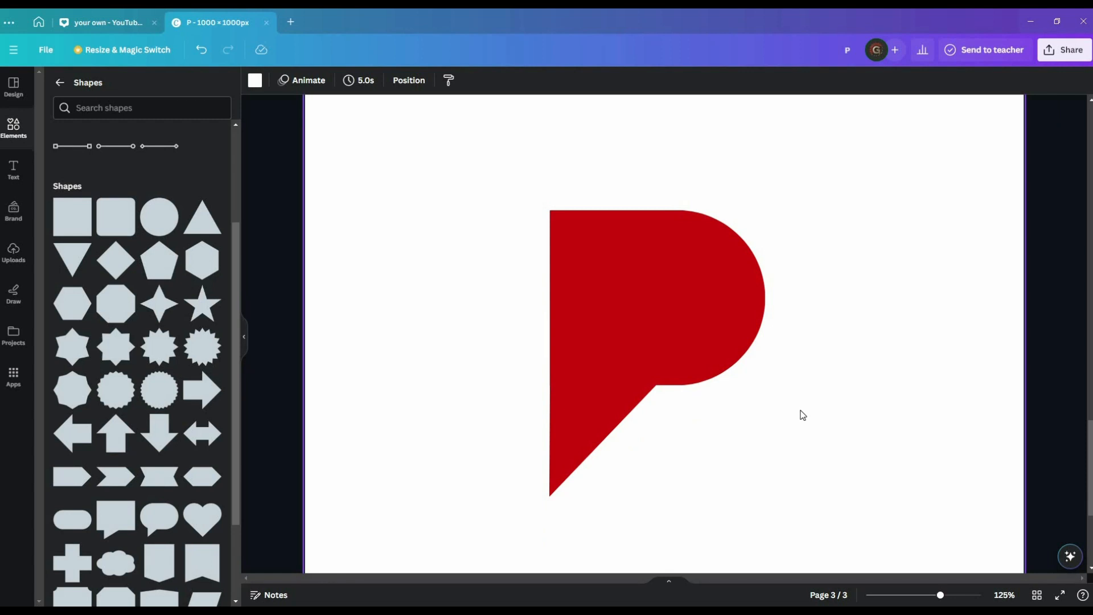
scroll(803, 415, "down", 1)
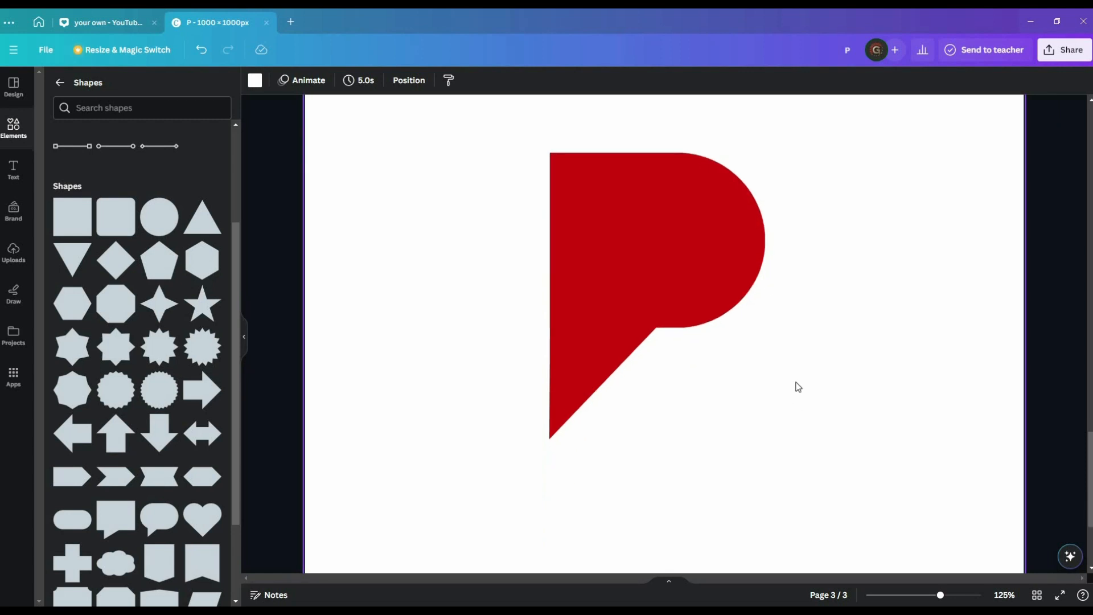
Group the arch and triangle into one P, make two copies and move one aside.
left_click_drag(514, 131, 820, 484)
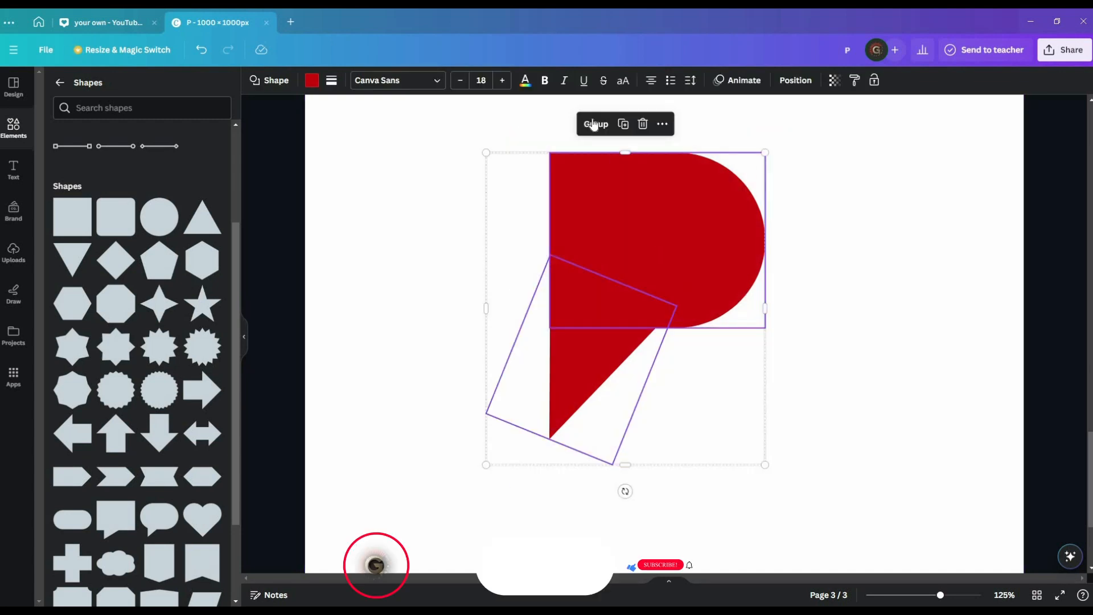
left_click(594, 124)
key("ctrl+d")
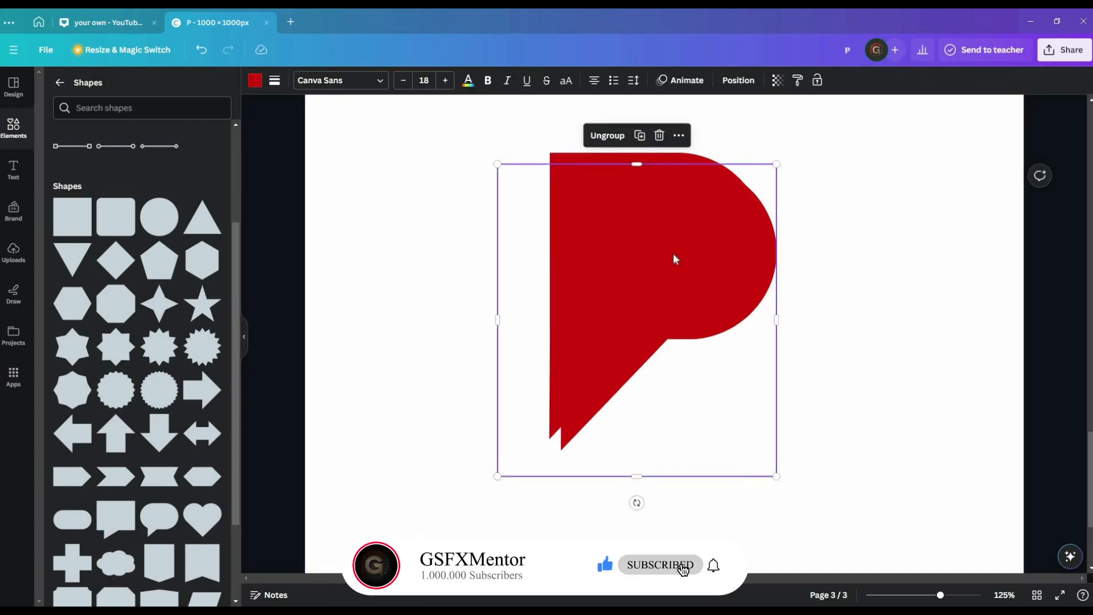
key("ctrl+d")
left_click_drag(683, 308, 623, 305)
Recolour one P copy's triangle and arch white.
left_click(312, 81)
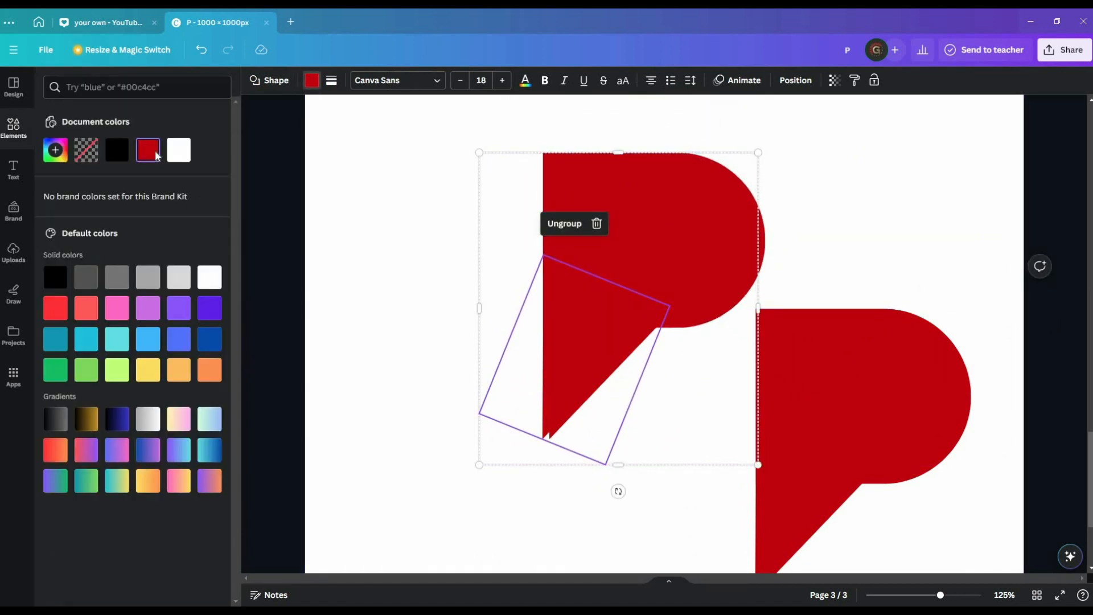
left_click(178, 150)
left_click(615, 232)
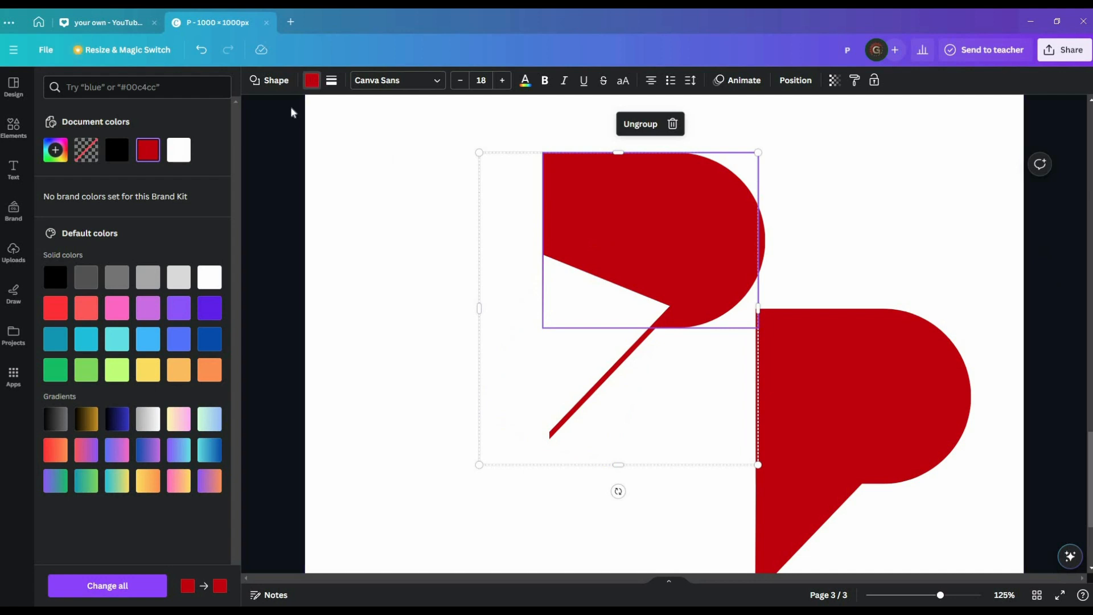
left_click(270, 80)
left_click(311, 80)
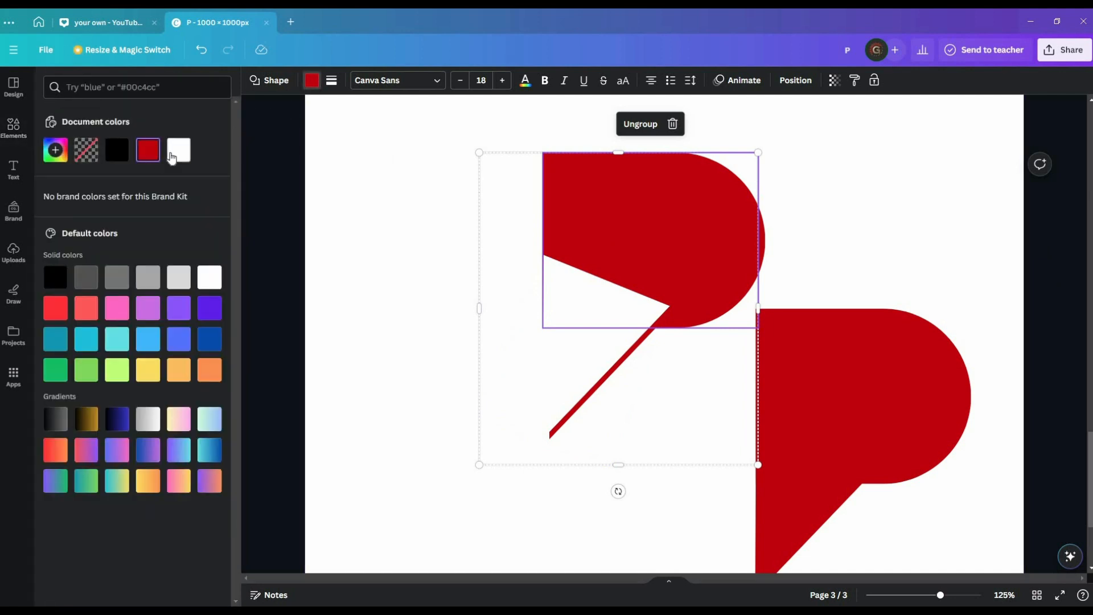
left_click(177, 151)
Nudge the white P into place and lay the red P copy over it.
left_click(381, 324)
left_click_drag(702, 268, 703, 263)
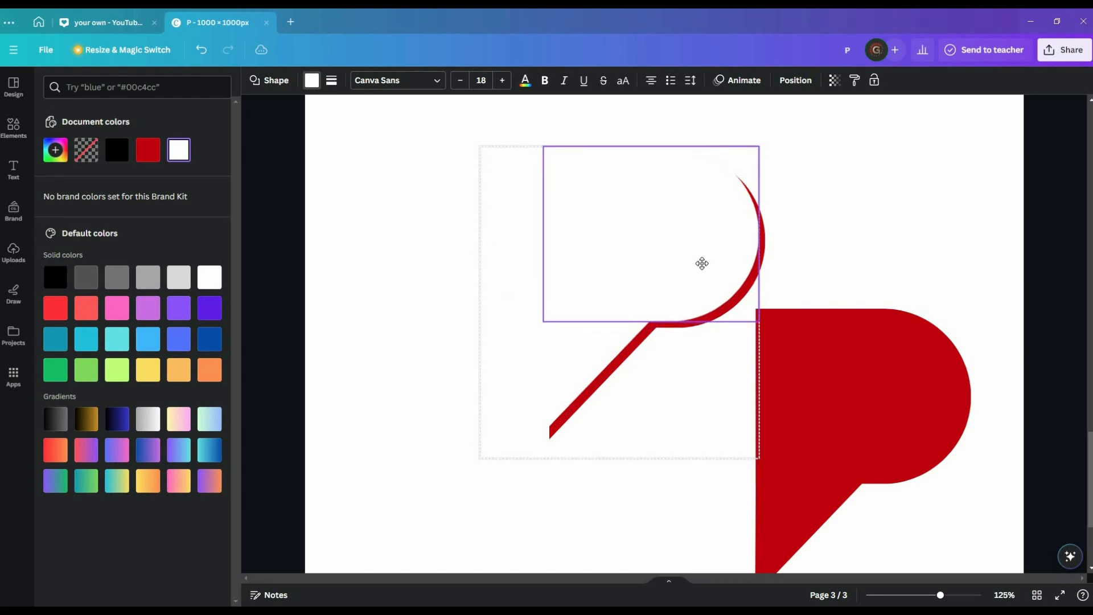
left_click(427, 361)
left_click_drag(675, 340, 610, 230)
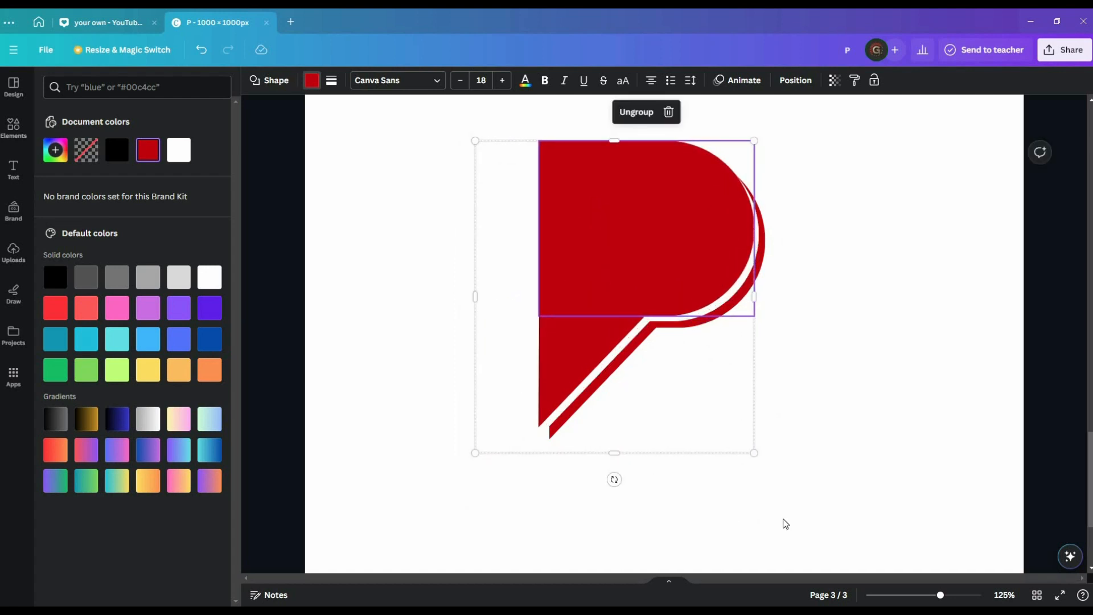
left_click(891, 460)
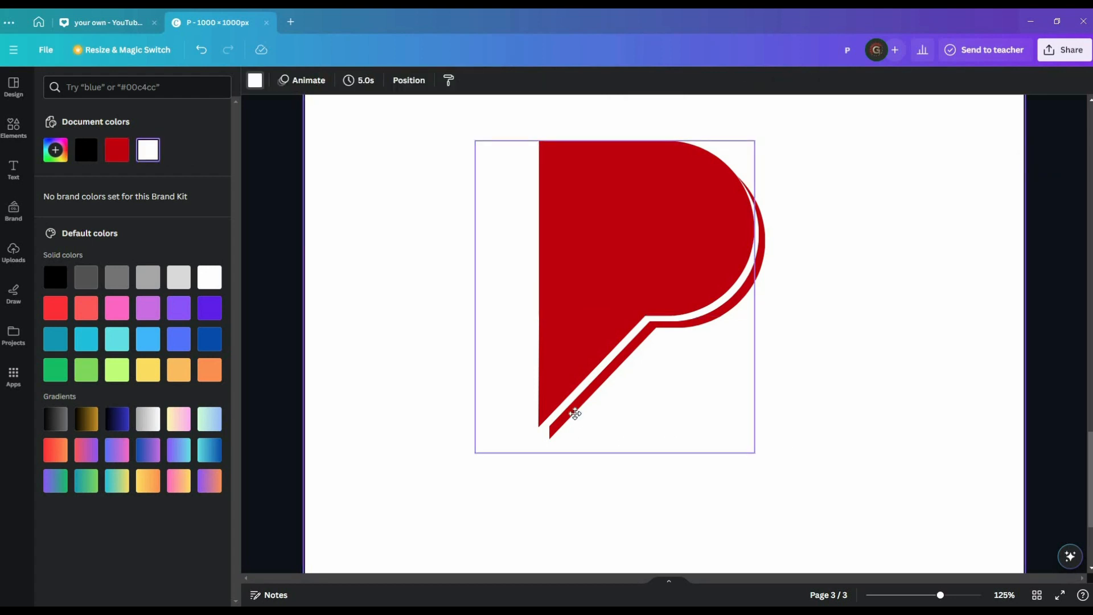
Shift the top P slightly and adjust the P group's width on both sides.
left_click(575, 414)
left_click_drag(573, 416, 573, 419)
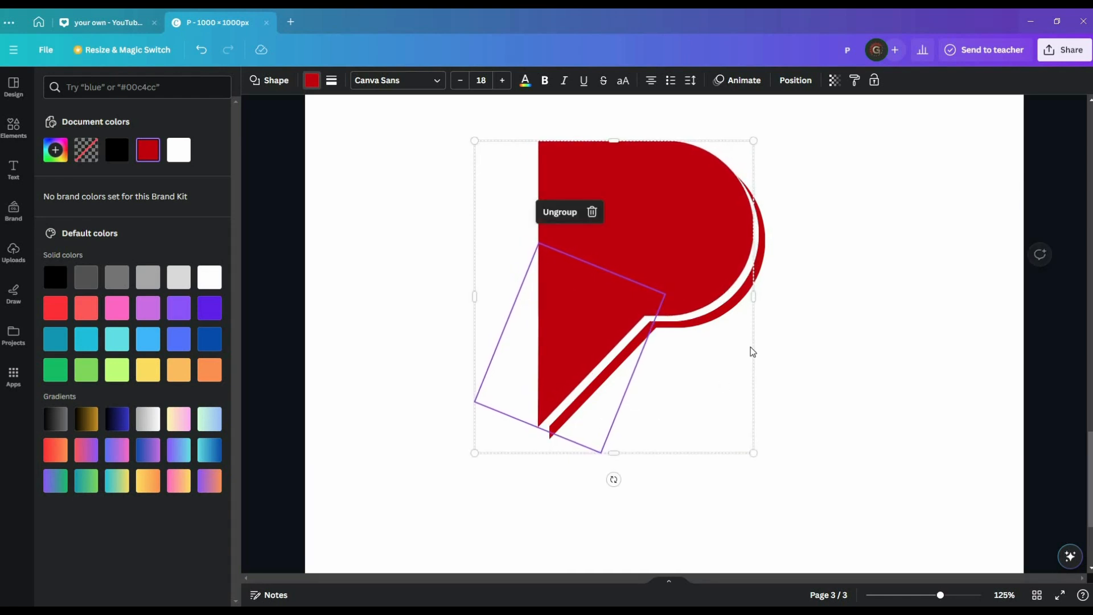
left_click_drag(756, 302, 746, 298)
left_click_drag(694, 274, 702, 275)
left_click(825, 396)
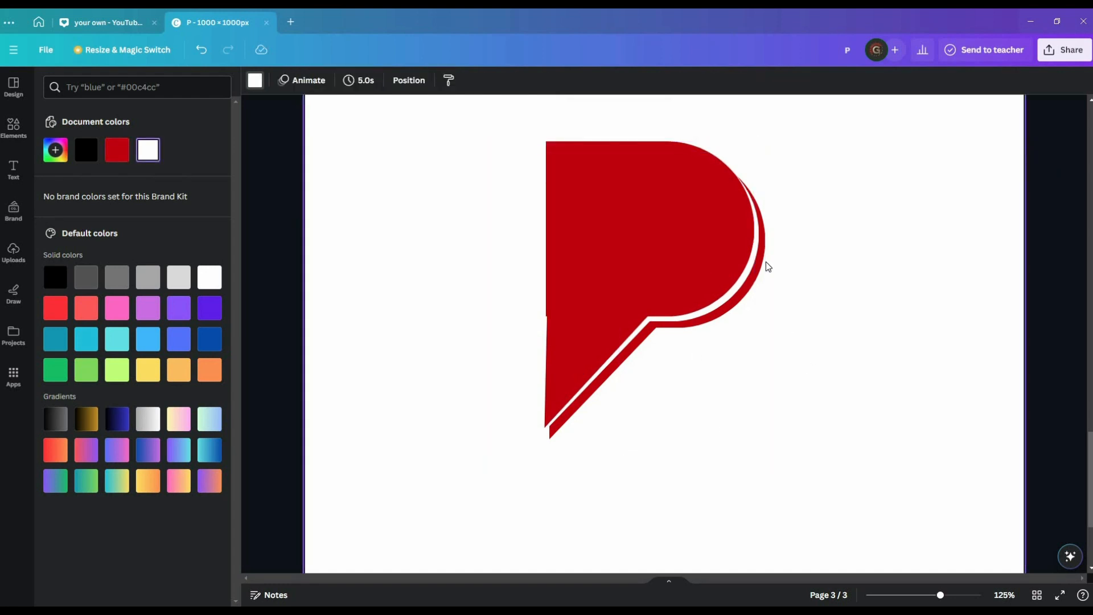
left_click(757, 280)
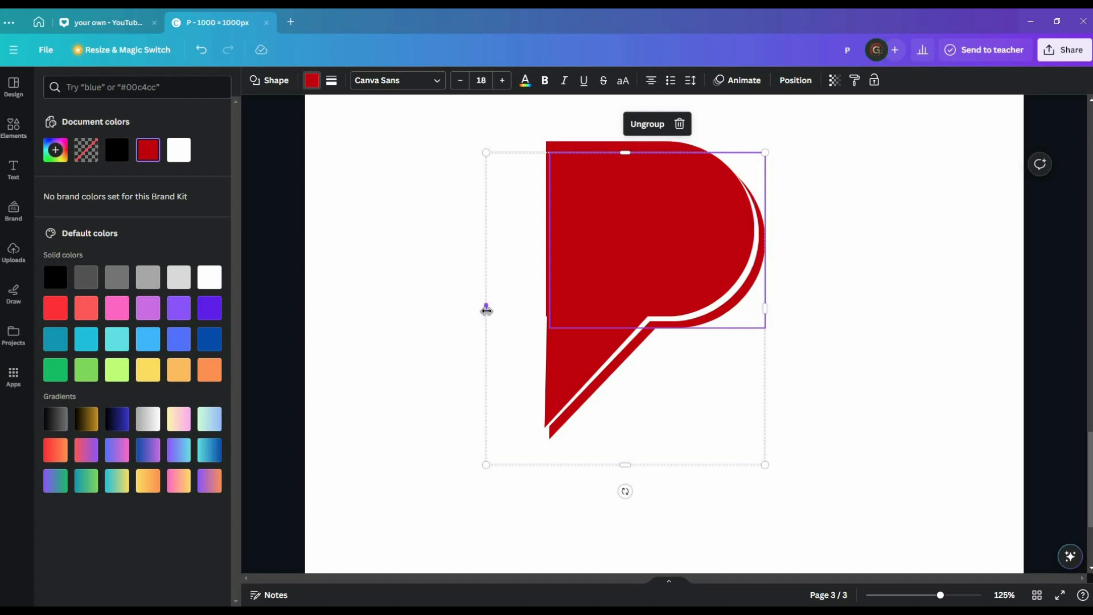
left_click_drag(486, 311, 481, 311)
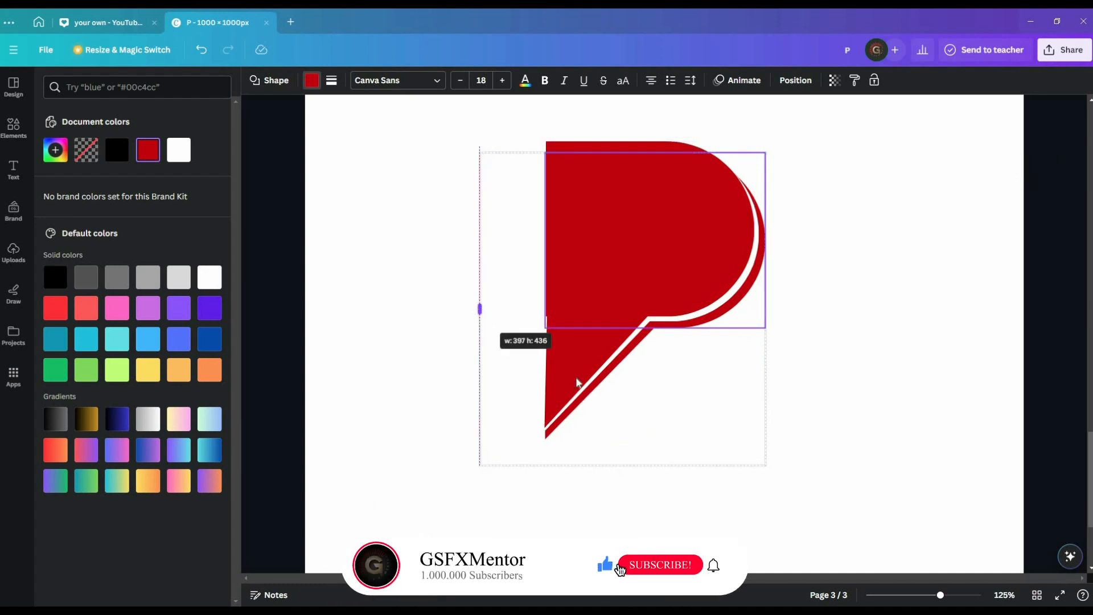
left_click(919, 367)
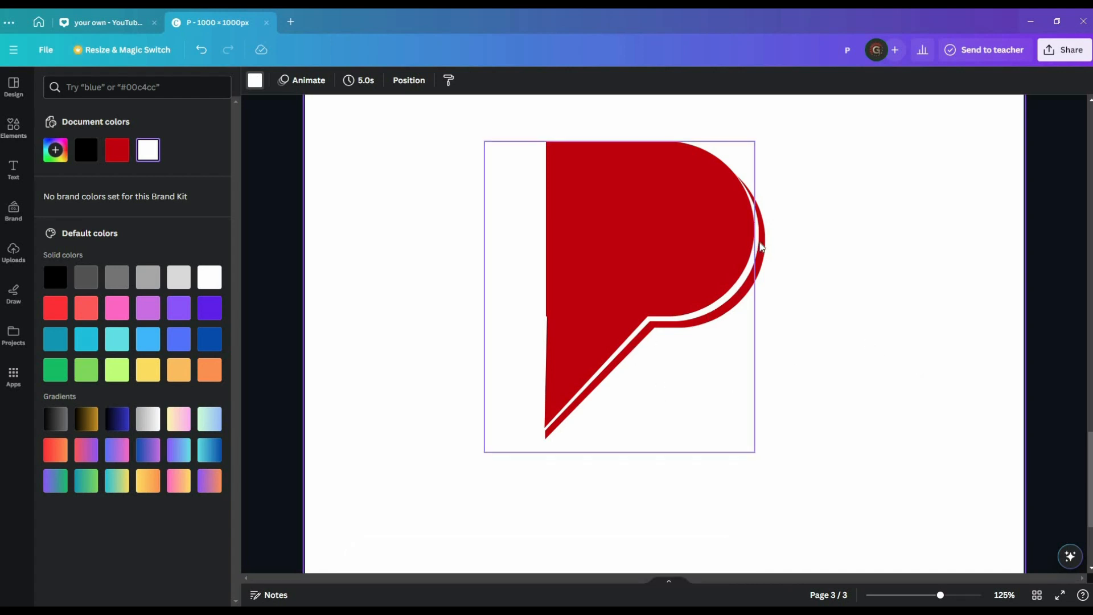
Nudge the white shape at the P's right edge down with the arrow key.
left_click(760, 242)
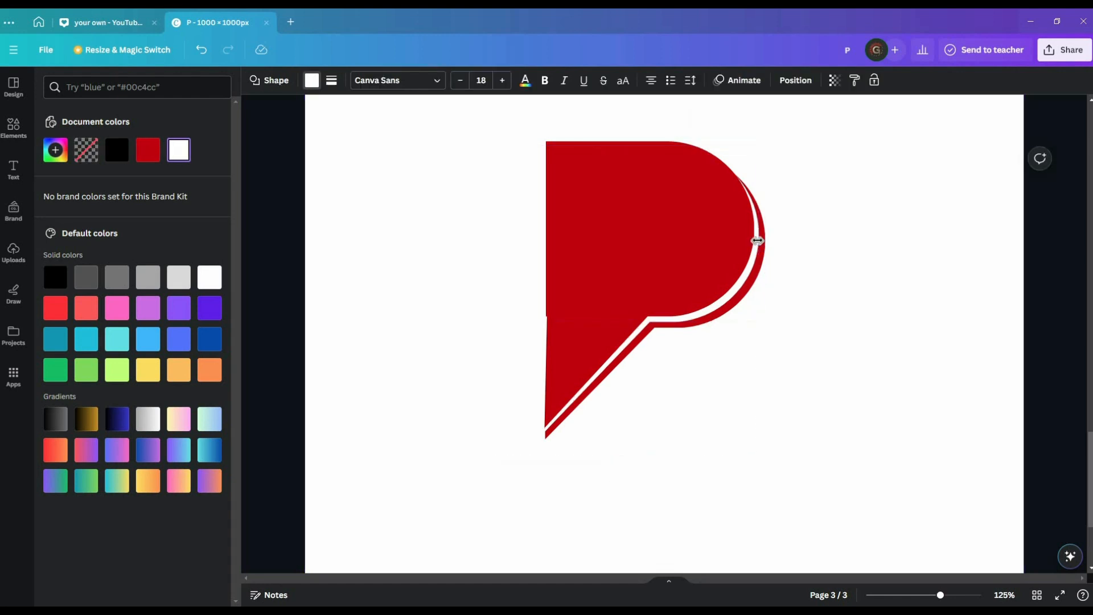
key("Down")
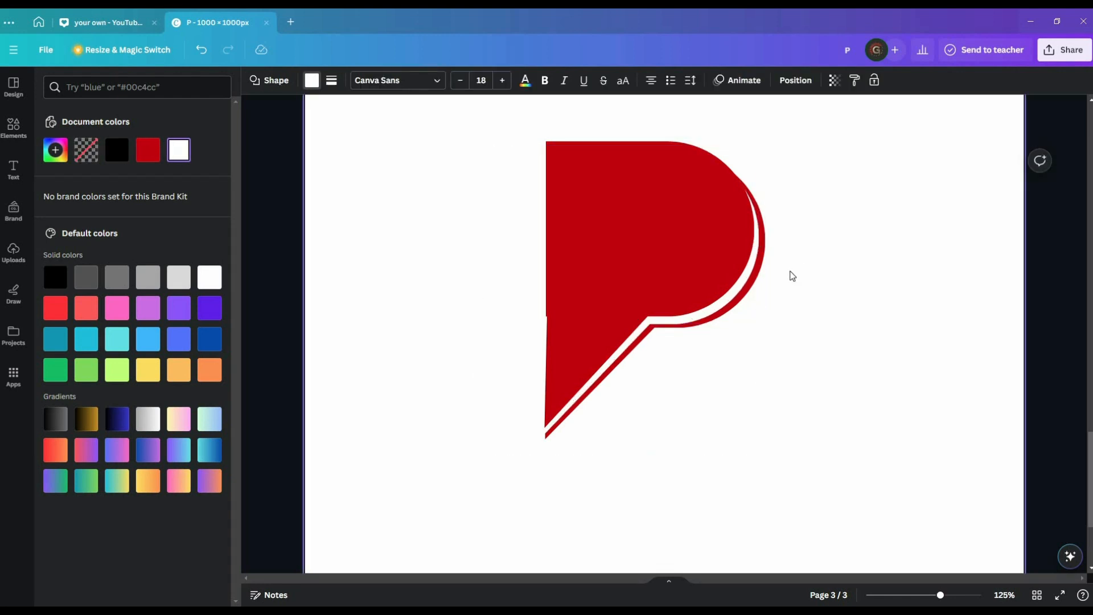
left_click(766, 255)
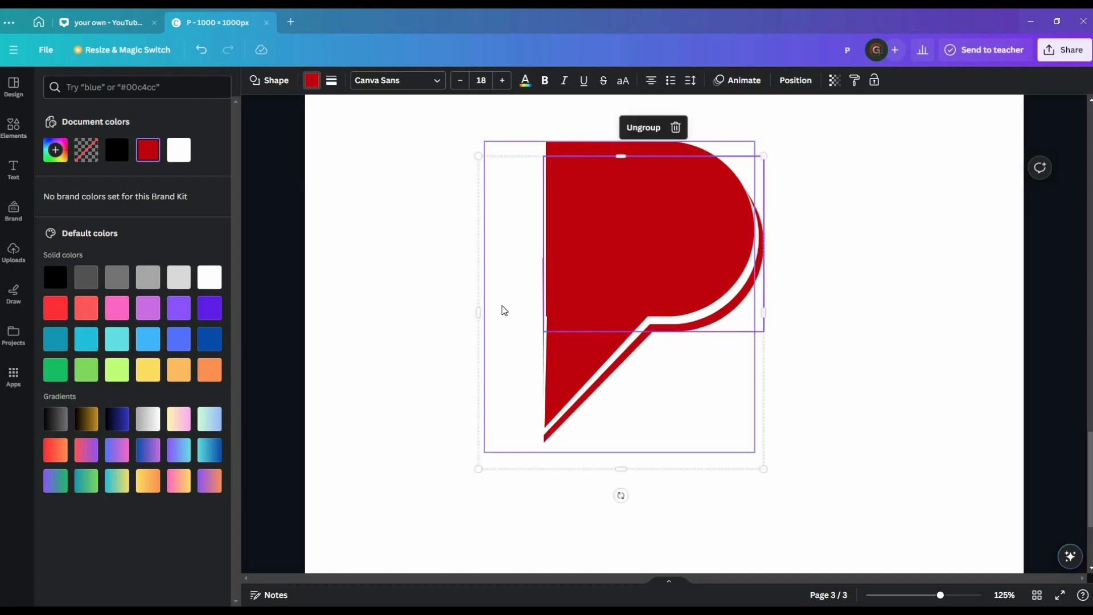
Stretch the red shape's left side outward and recentre the P within its group.
left_click_drag(486, 307, 460, 319)
left_click(464, 336)
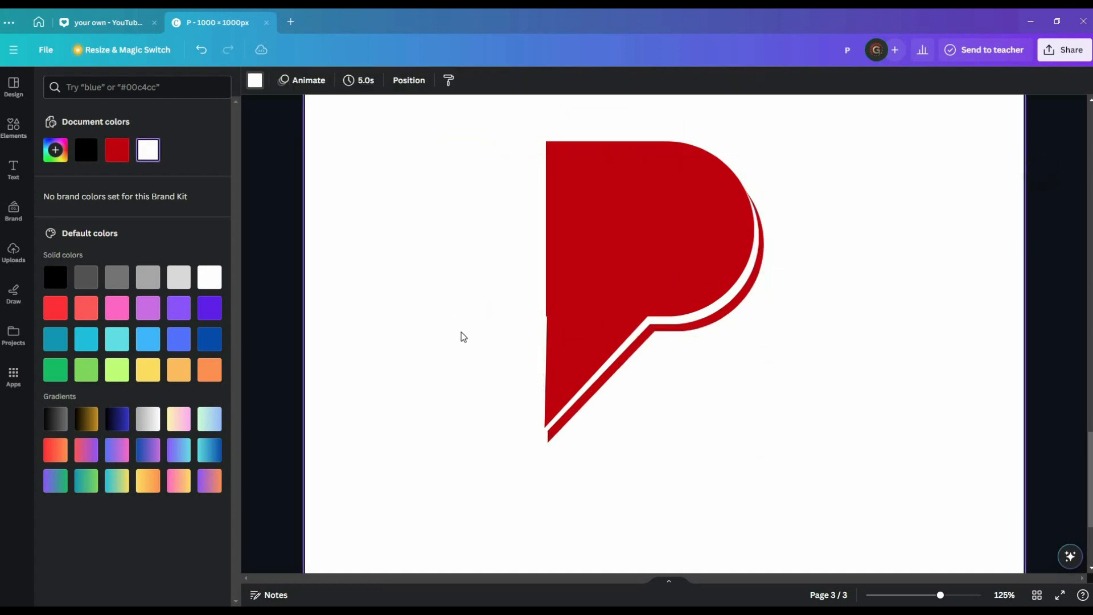
left_click(600, 272)
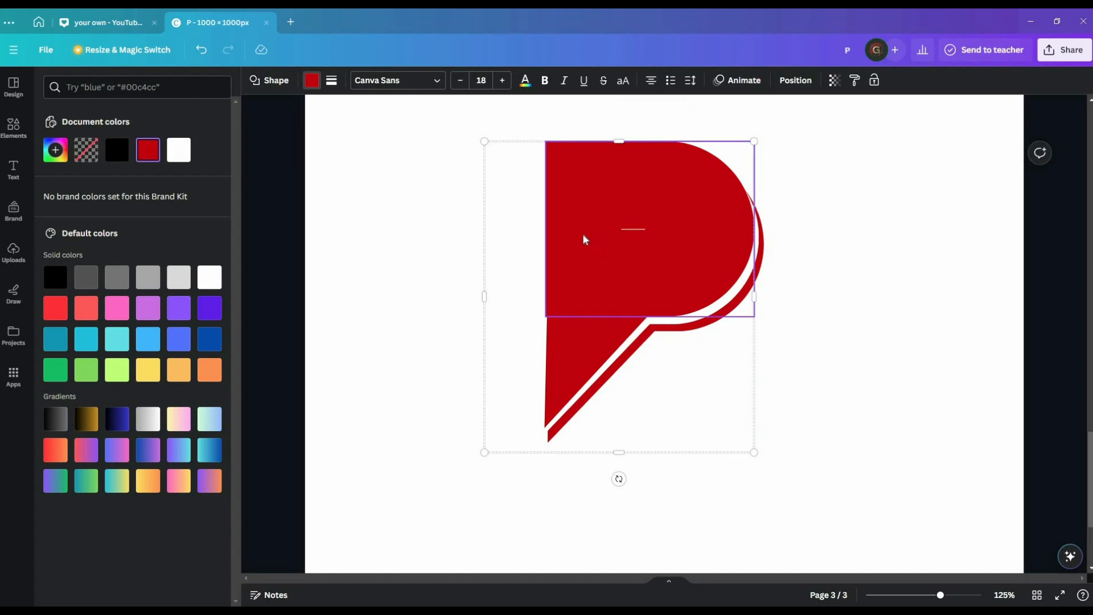
left_click(502, 266)
left_click(587, 261)
left_click_drag(587, 261, 584, 256)
left_click(847, 361)
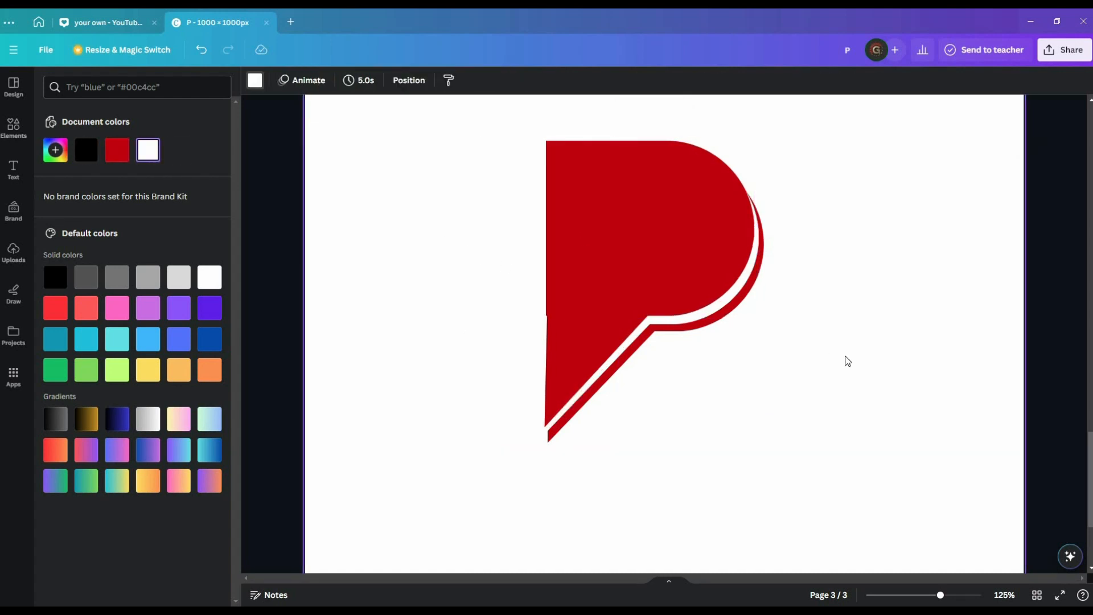
Ungroup the P and adjust the rotated rectangle's left edge slightly.
left_click(622, 254)
left_click(571, 219)
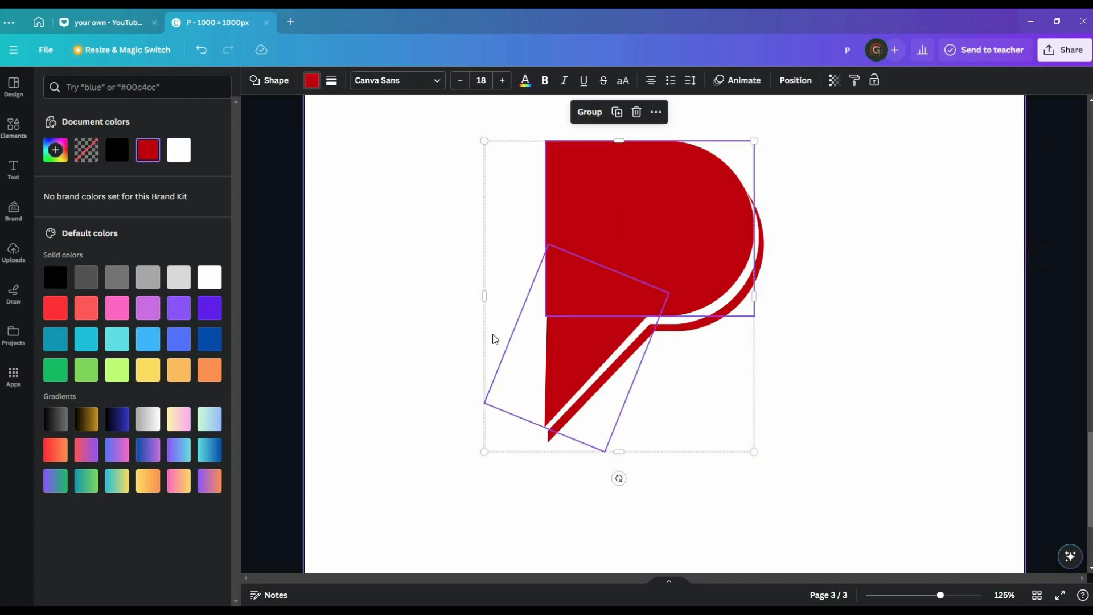
left_click(495, 339)
left_click(530, 342)
left_click_drag(518, 324, 513, 319)
left_click(513, 321)
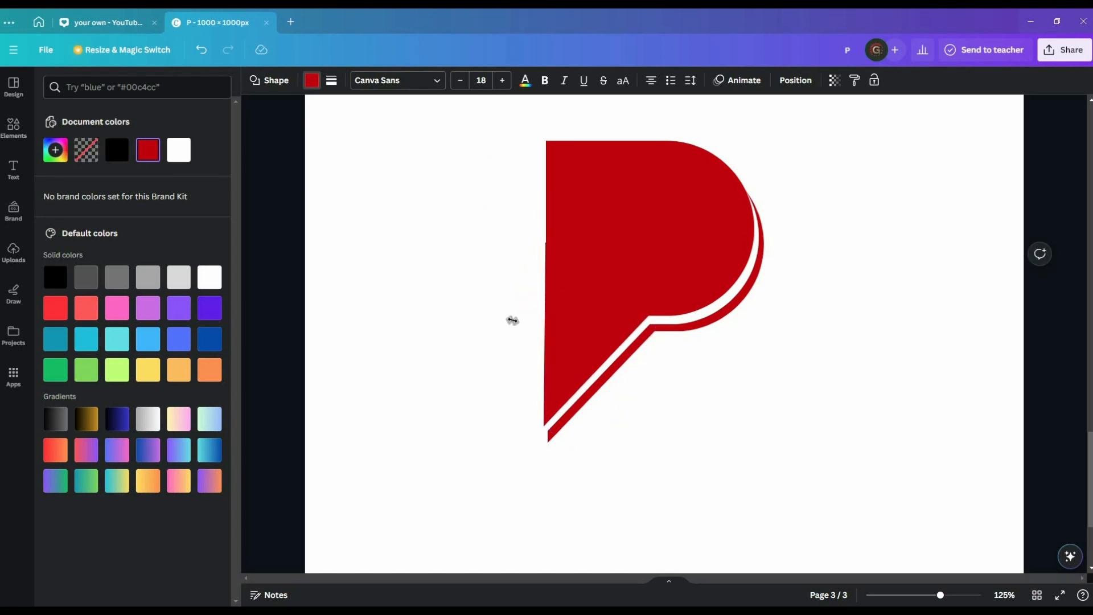
Shift the whole P and rectangle group slightly.
left_click(868, 471)
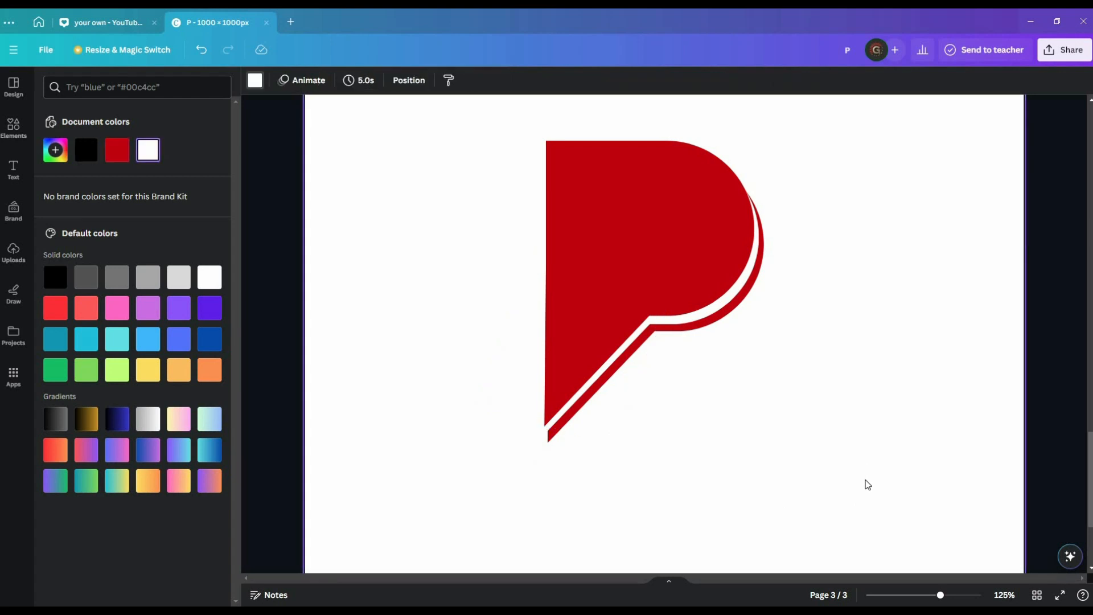
left_click(654, 179)
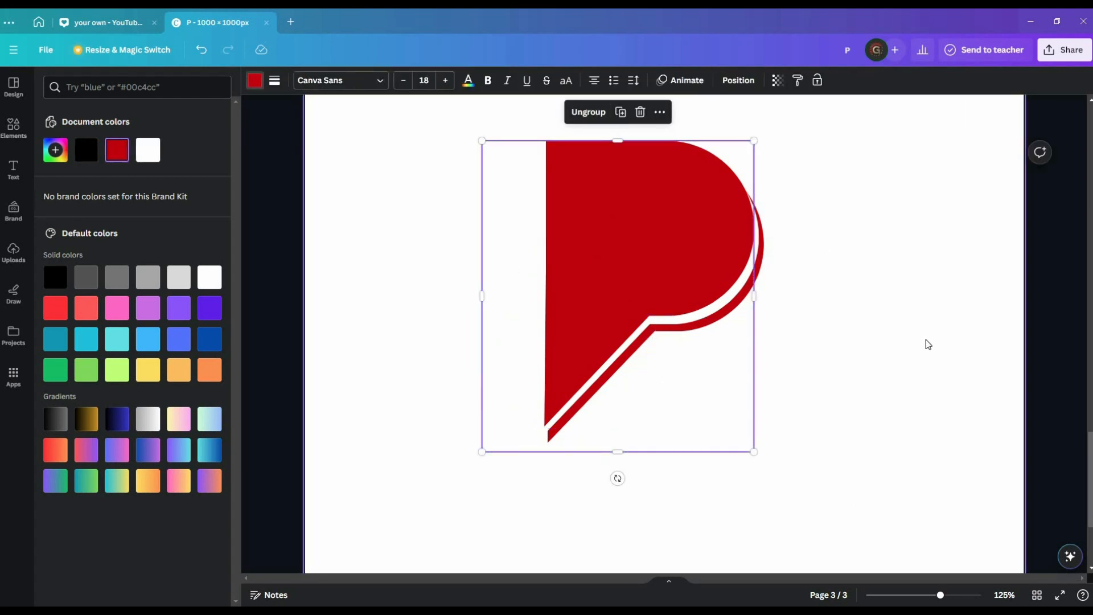
left_click_drag(647, 254, 662, 259)
left_click(947, 395)
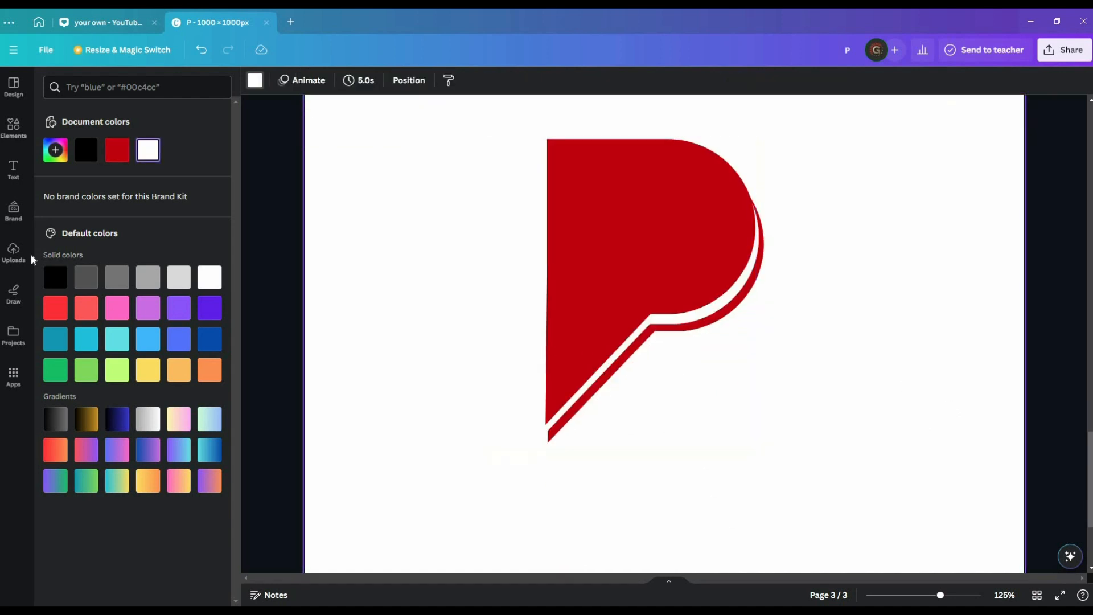
Add a white triangle and rotate it to -90° so it points right onto the P.
left_click(14, 126)
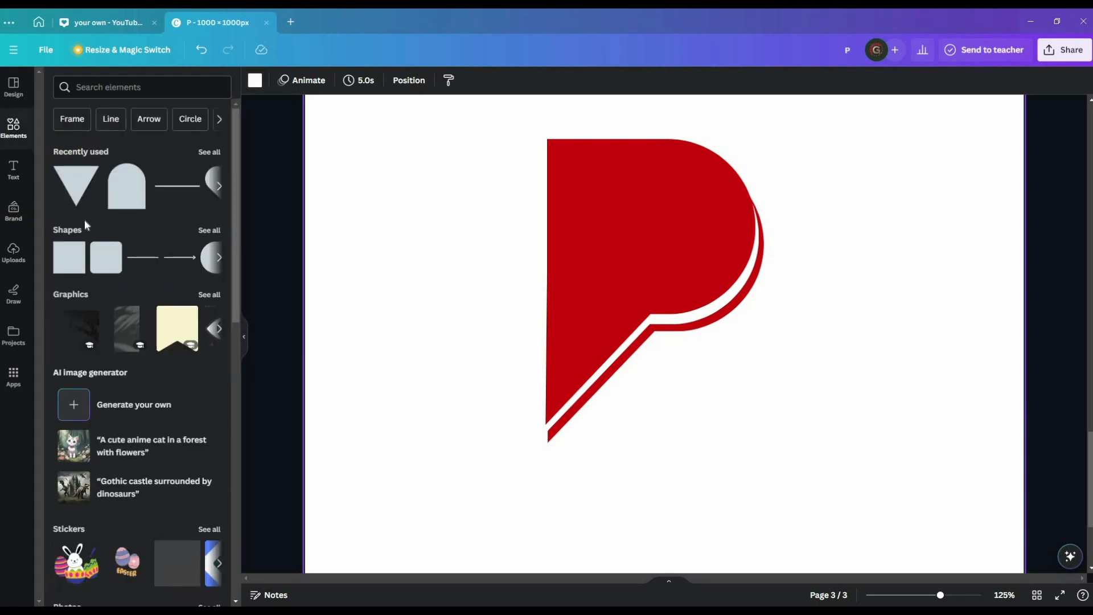
left_click(75, 191)
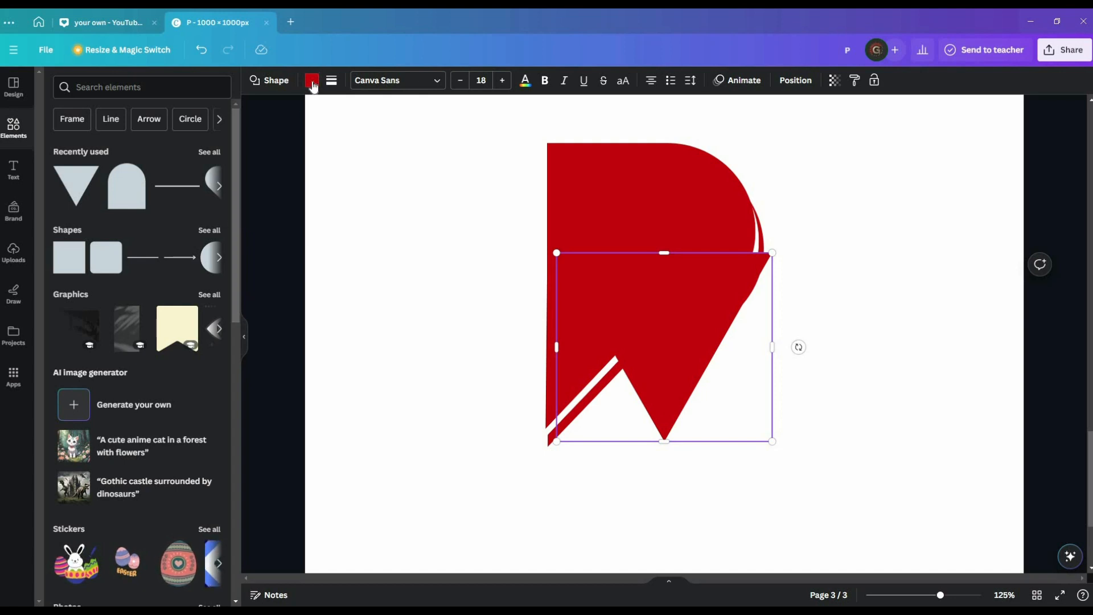
left_click(313, 84)
left_click(179, 150)
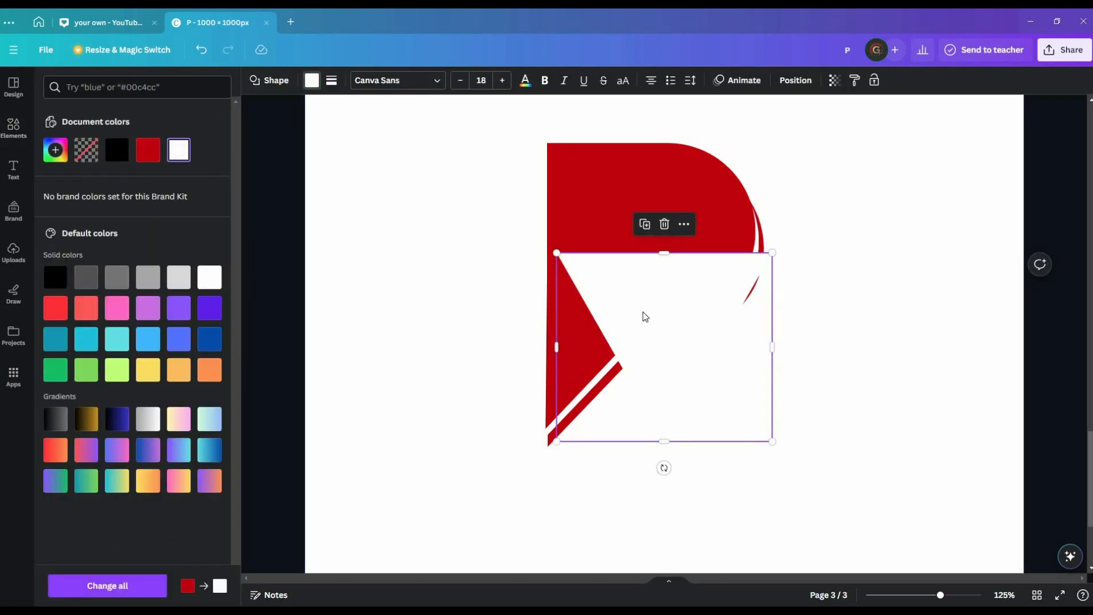
left_click_drag(645, 316, 428, 279)
left_click_drag(447, 429, 589, 309)
left_click_drag(434, 323, 607, 224)
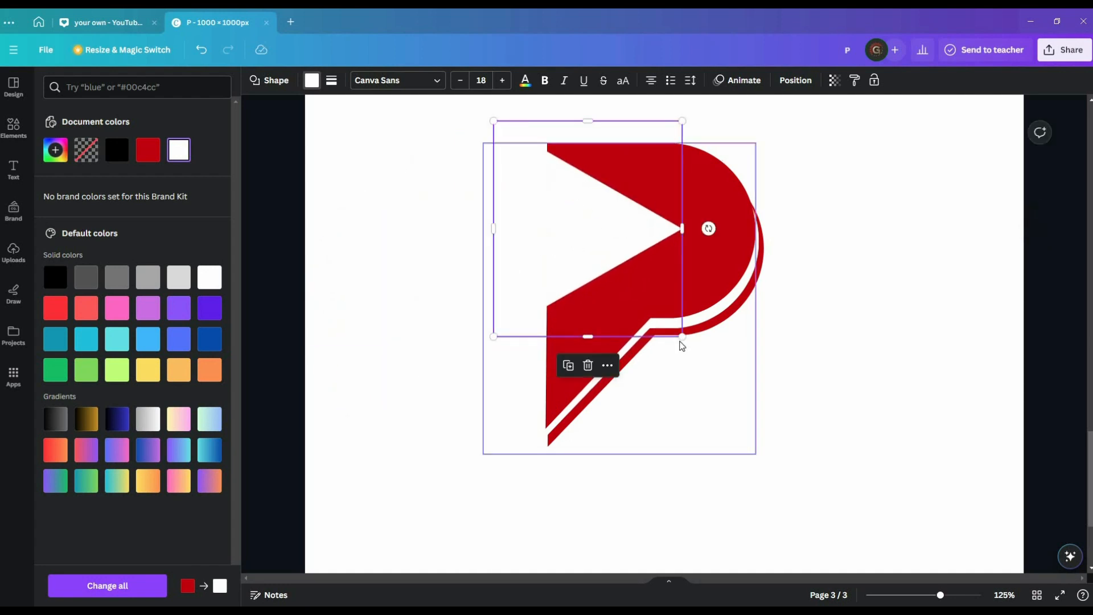
Shrink and stretch the white triangle to fill the P's bowl from the top-left.
left_click_drag(682, 341, 576, 215)
left_click_drag(515, 169, 536, 200)
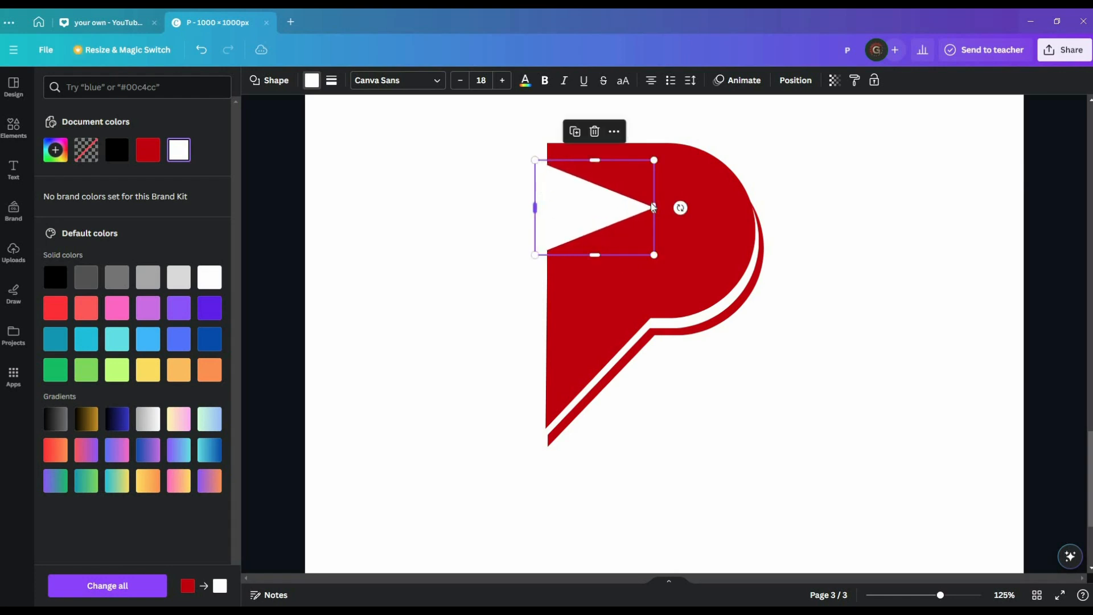
left_click_drag(668, 206, 708, 211)
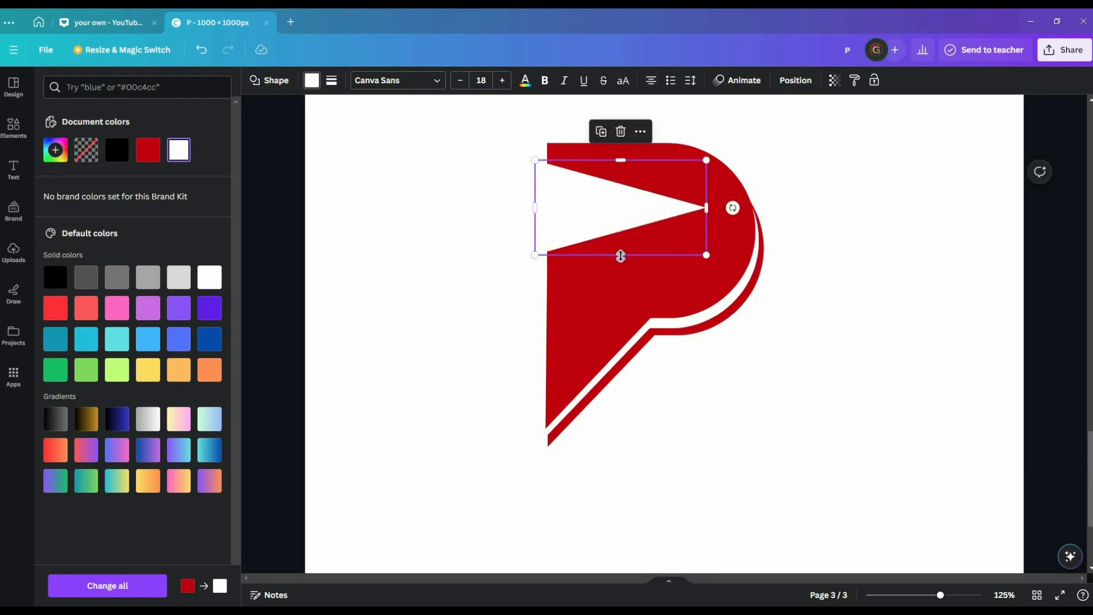
left_click_drag(620, 255, 620, 291)
left_click_drag(596, 228, 597, 218)
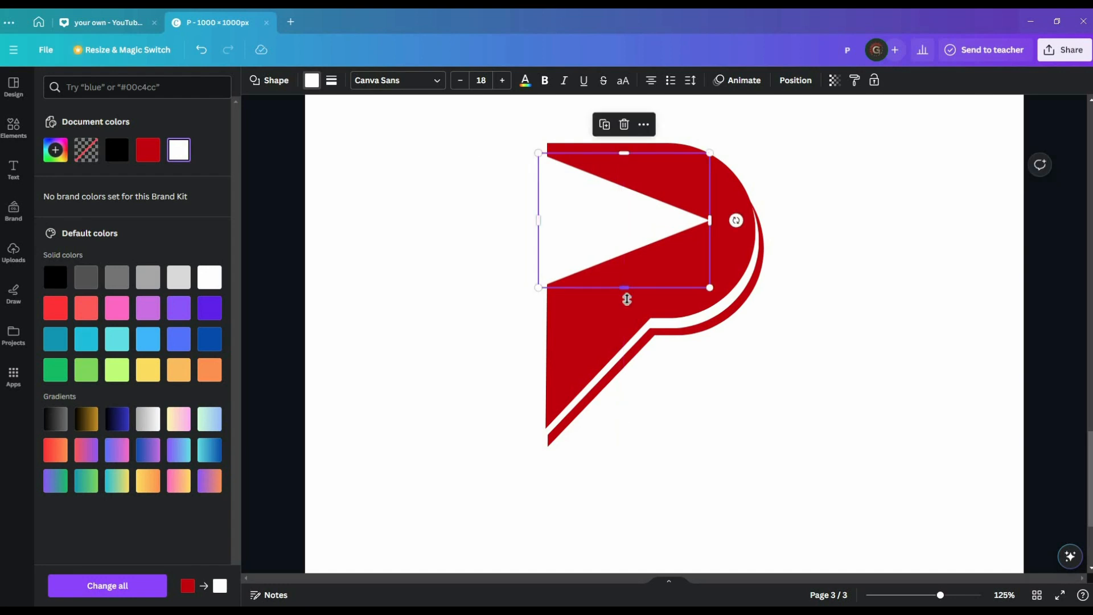
left_click_drag(627, 299, 627, 310)
left_click_drag(617, 254, 617, 221)
Widen the white triangle out to the P's left edge.
left_click(415, 267)
scroll(448, 257, "up", 1)
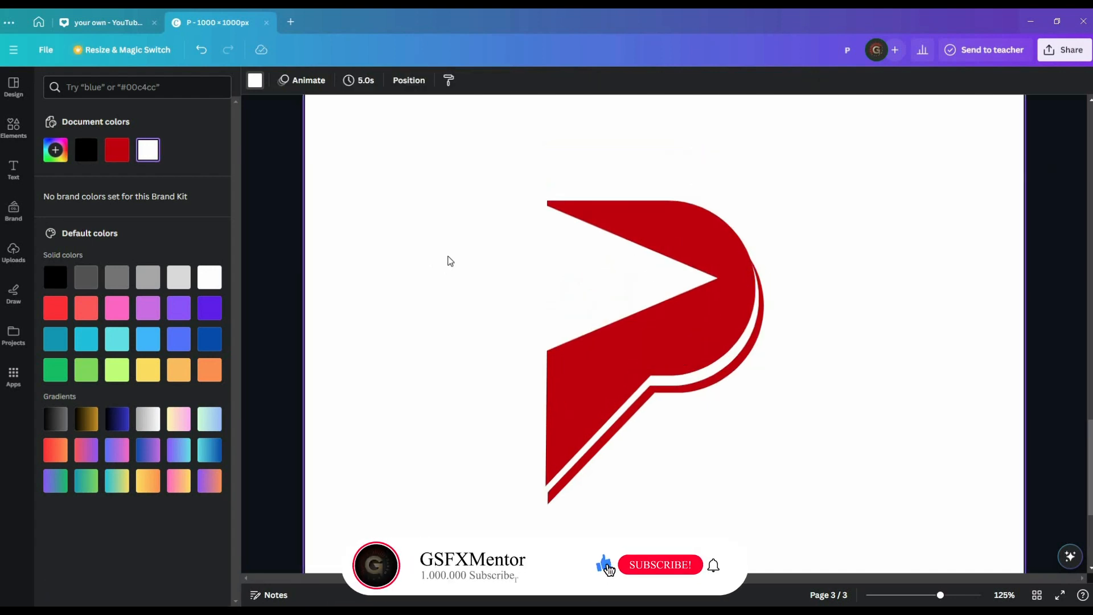
scroll(448, 259, "down", 1)
left_click(571, 230)
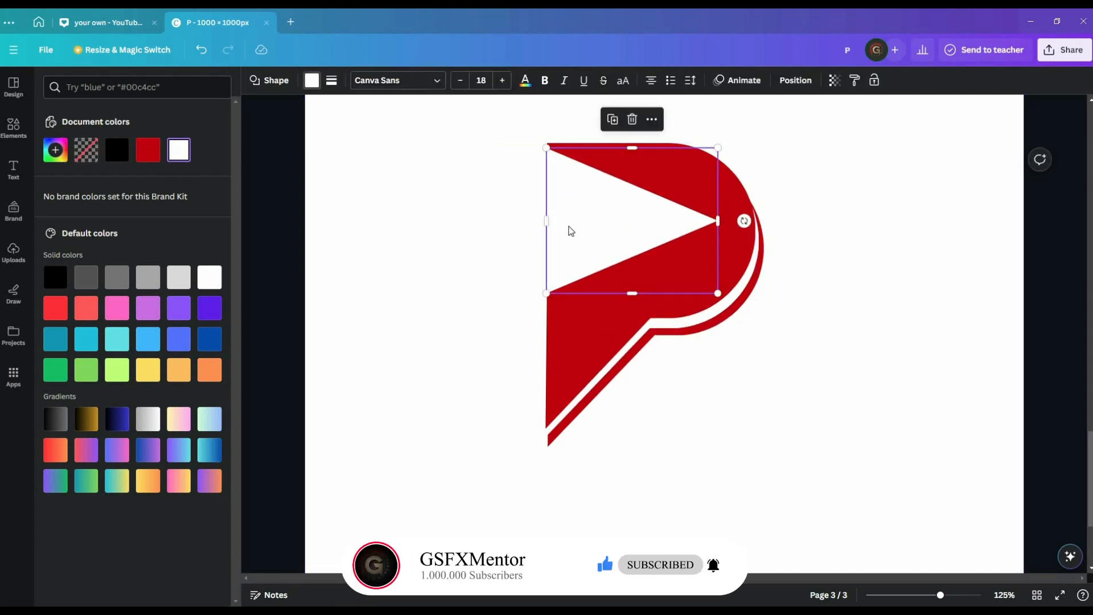
left_click_drag(541, 225, 531, 226)
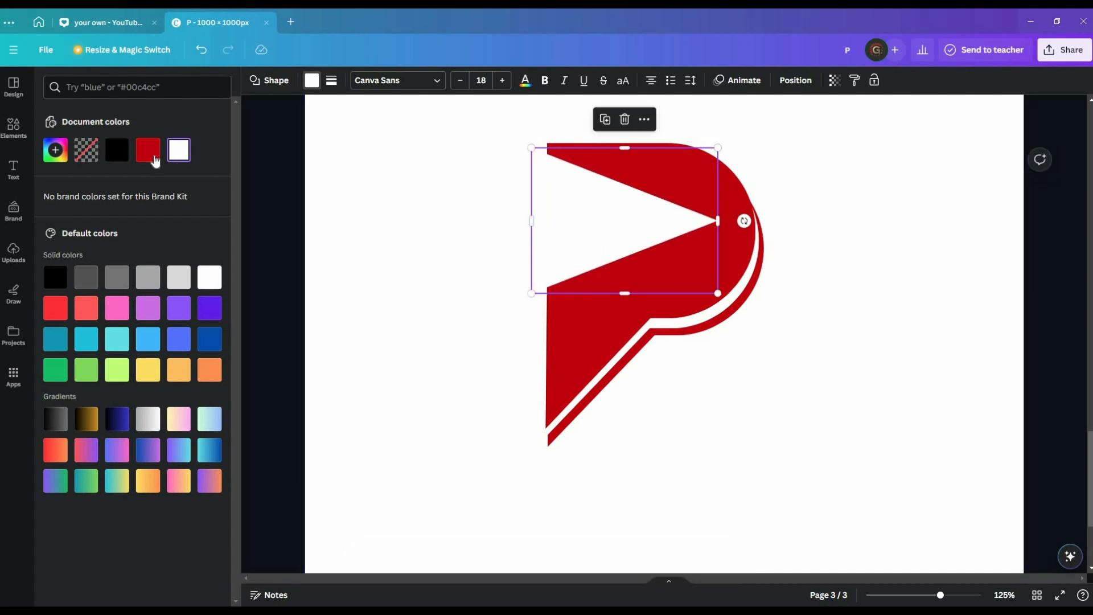
Nudge the triangle slightly right and down, keeping its fill white.
left_click(148, 149)
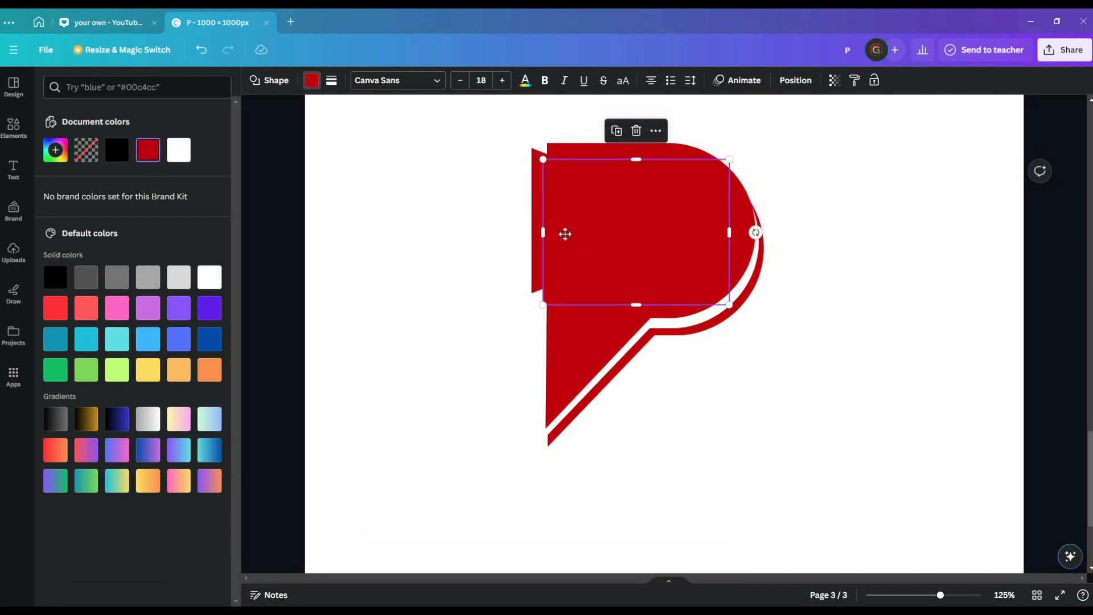
left_click_drag(564, 234, 570, 227)
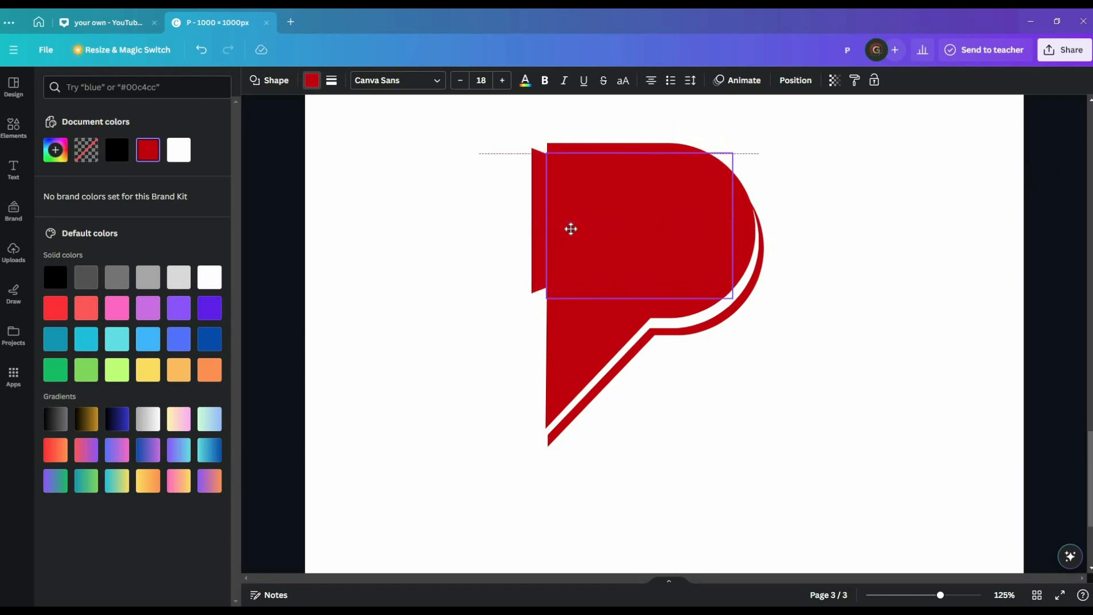
left_click(312, 81)
left_click(312, 80)
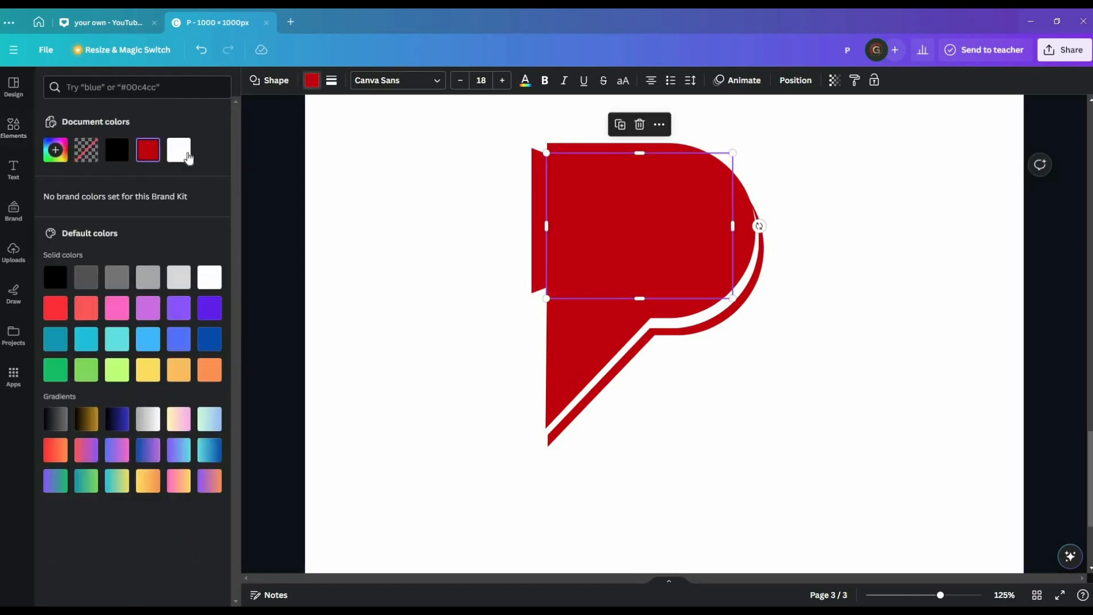
left_click(178, 150)
left_click(349, 298)
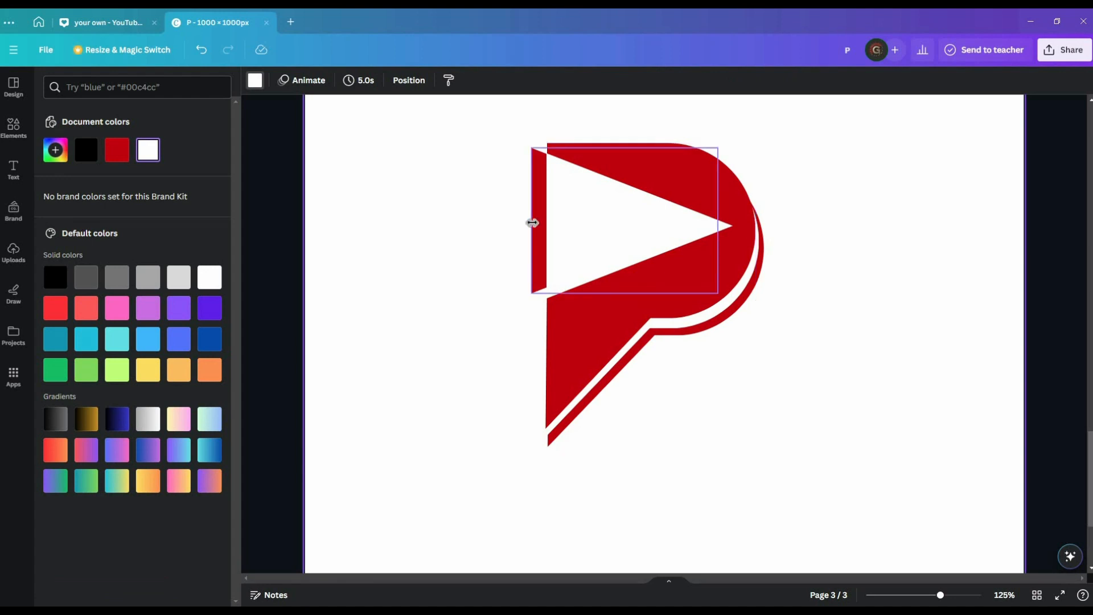
Extend the red shape behind the triangle at its top and bottom edges.
left_click(530, 222)
left_click_drag(626, 294, 628, 306)
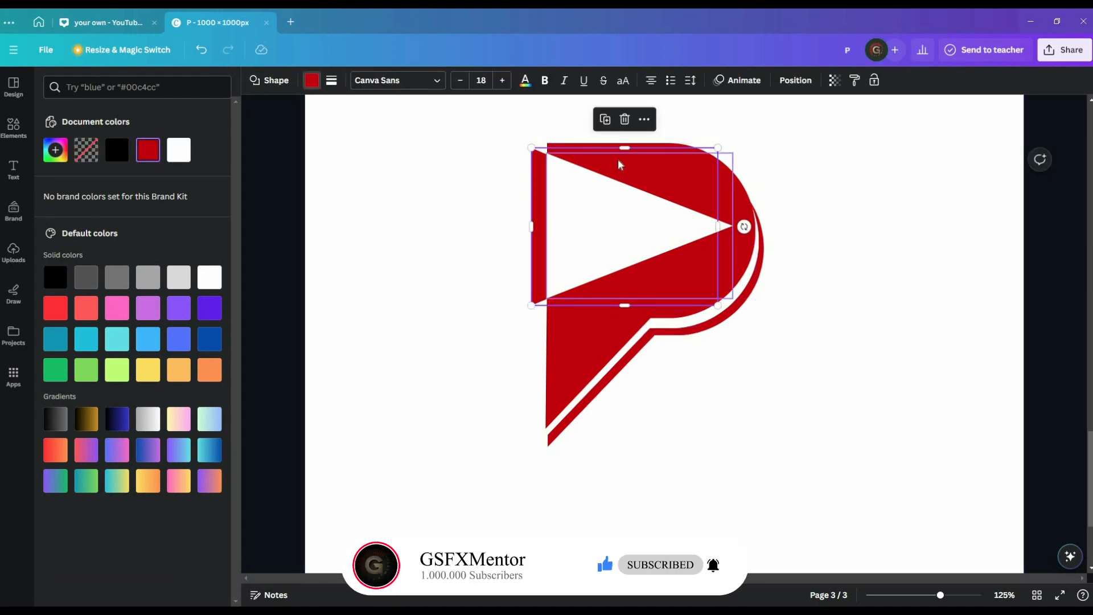
left_click_drag(626, 147, 627, 146)
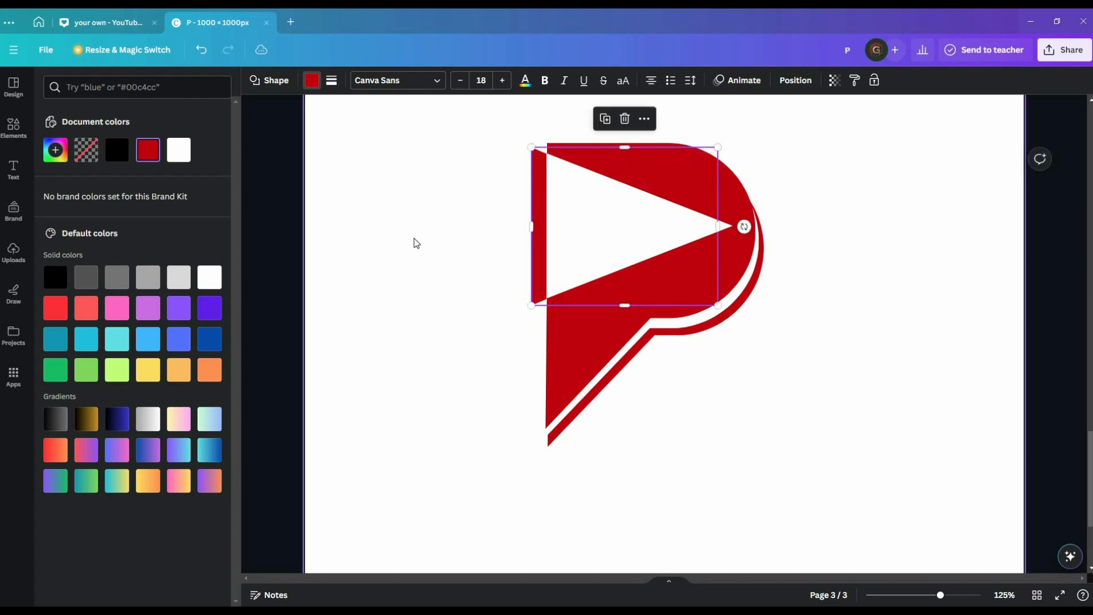
left_click(439, 241)
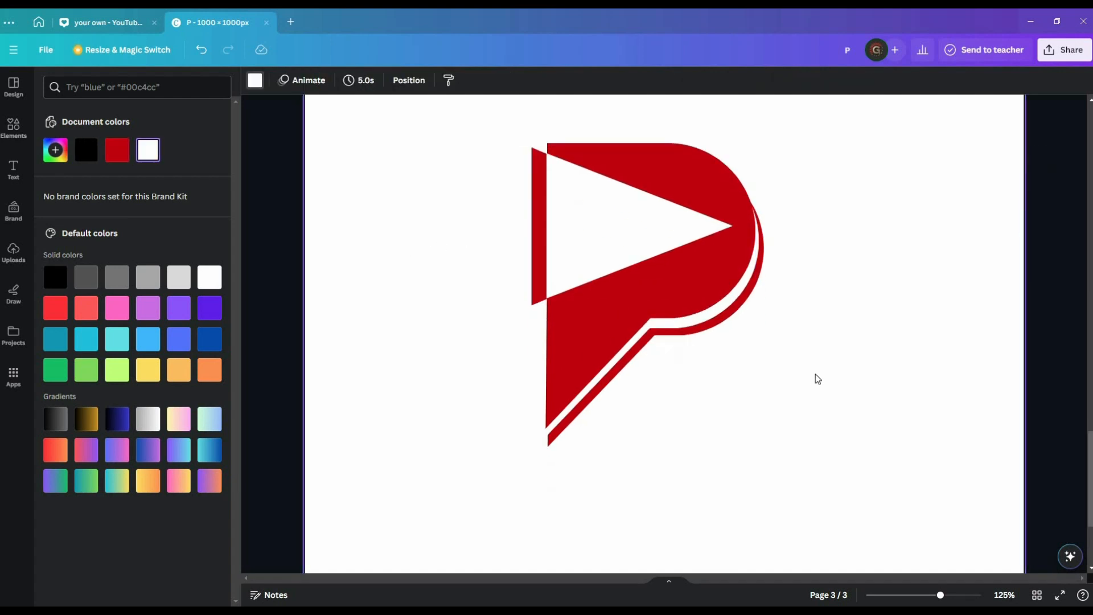
scroll(818, 380, "up", 1)
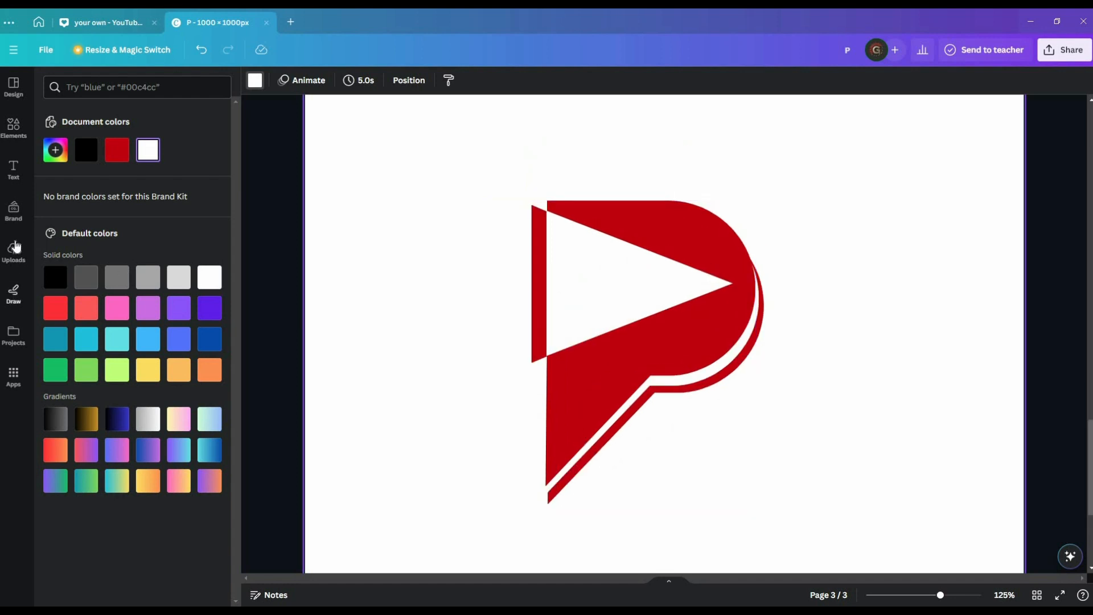
Add a red circle from Shapes, shrink it to pepperoni size and place it on the slice.
left_click(13, 127)
scroll(125, 284, "down", 5)
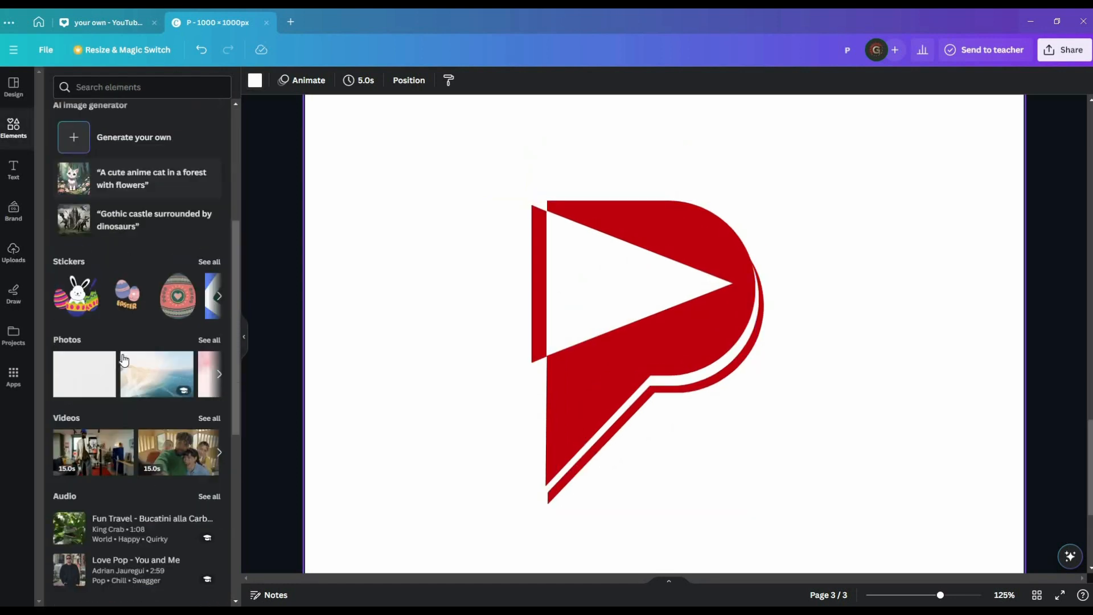
scroll(136, 353, "up", 5)
left_click(209, 230)
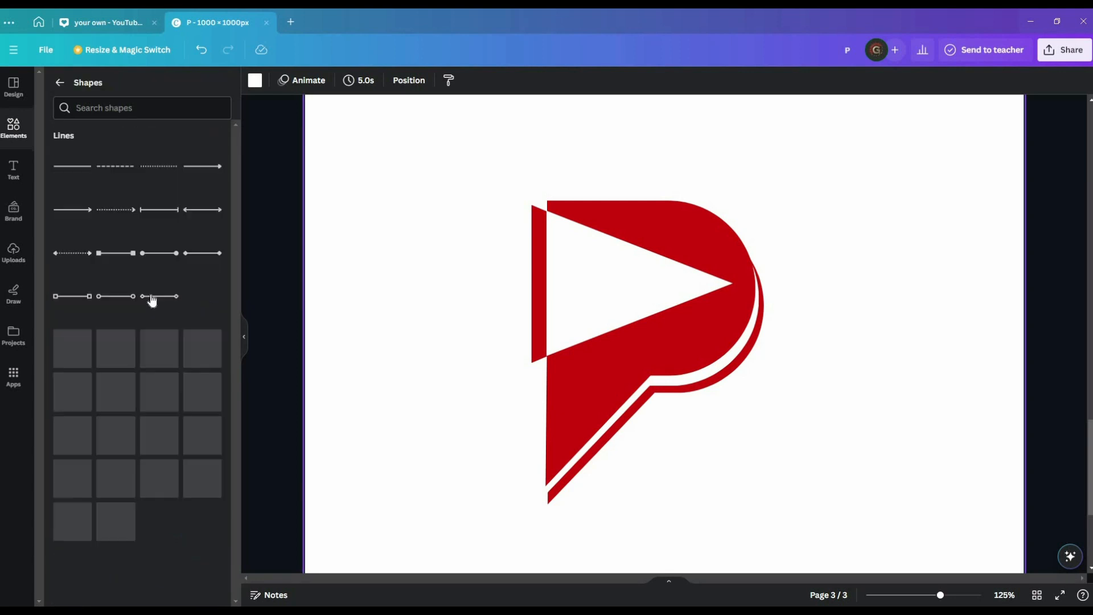
left_click(159, 367)
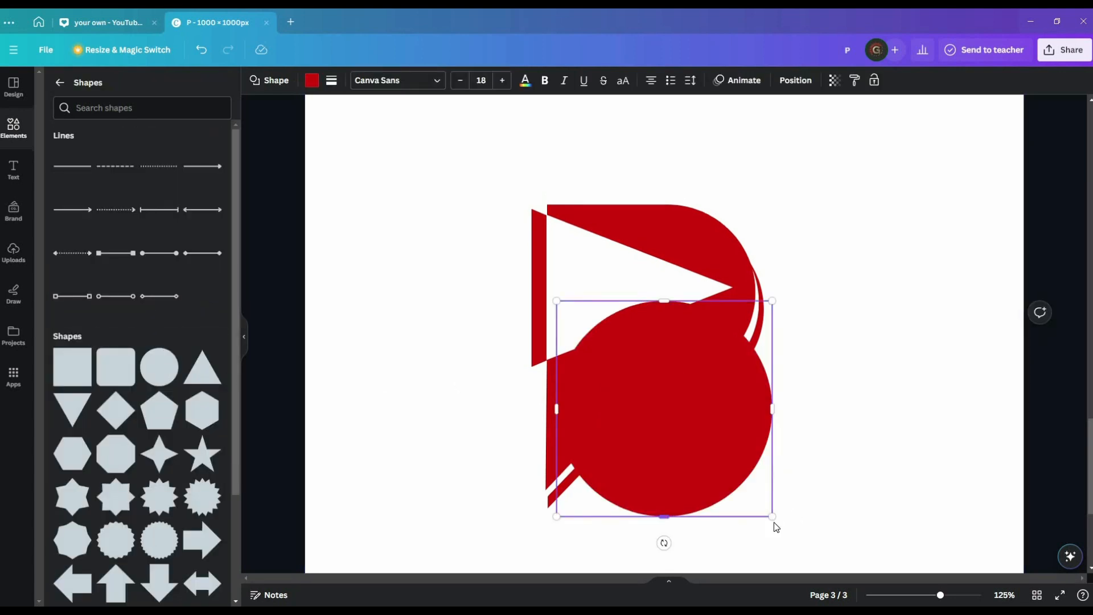
left_click_drag(774, 521, 572, 254)
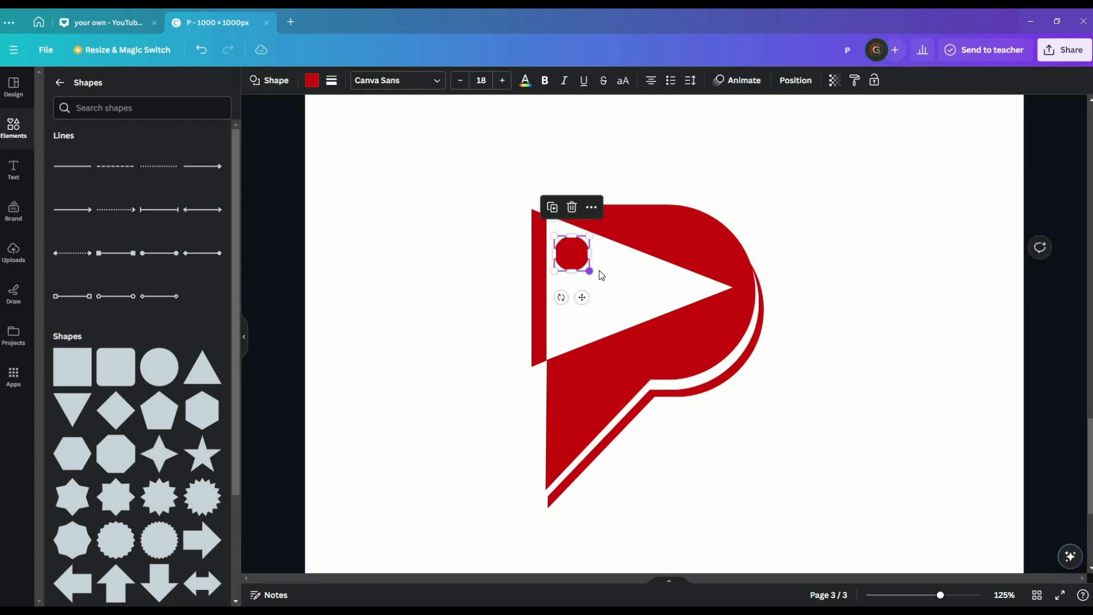
left_click(595, 268)
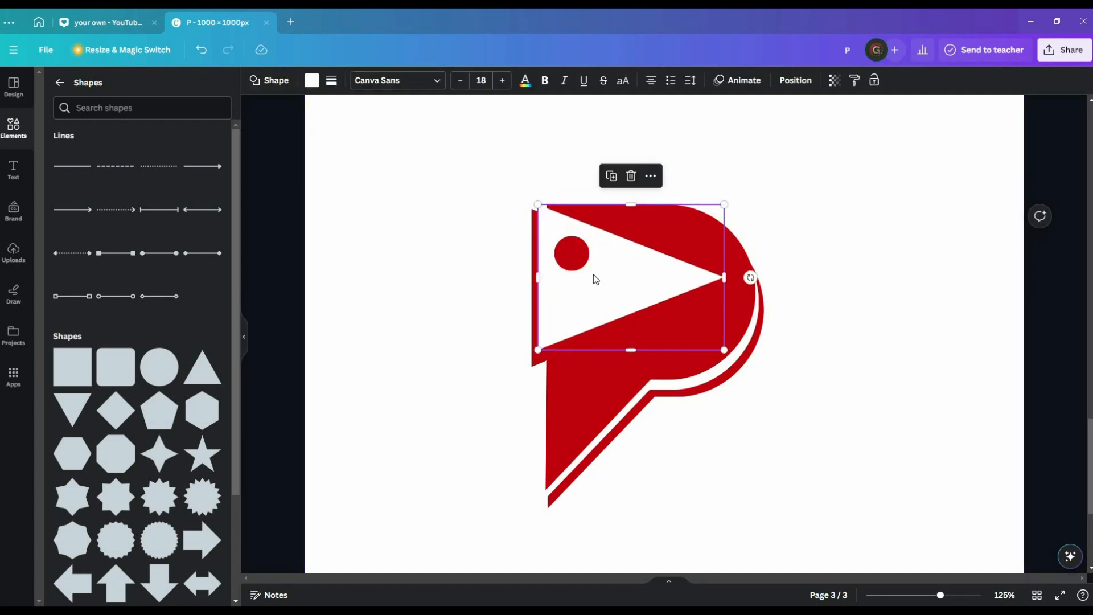
left_click(576, 256)
left_click_drag(588, 270, 626, 314)
Duplicate the pepperoni circle several times, moving a copy to the slice's upper-left.
key("ctrl+d")
key("ctrl+d")
key("ctrl+d")
key("ctrl+v")
key("ctrl+d")
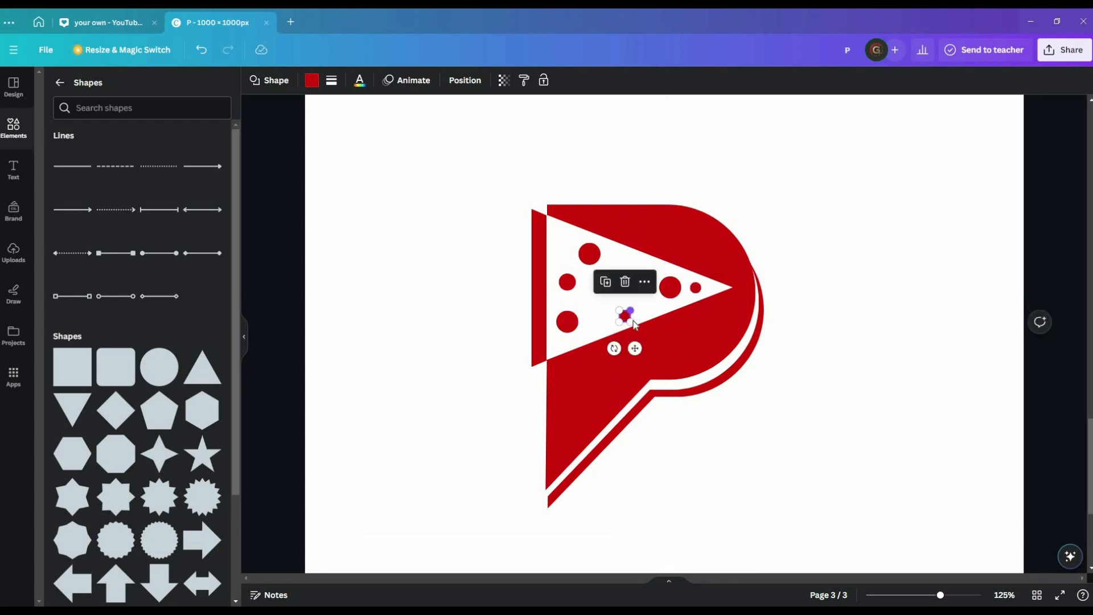
left_click(696, 288)
key("ctrl+d")
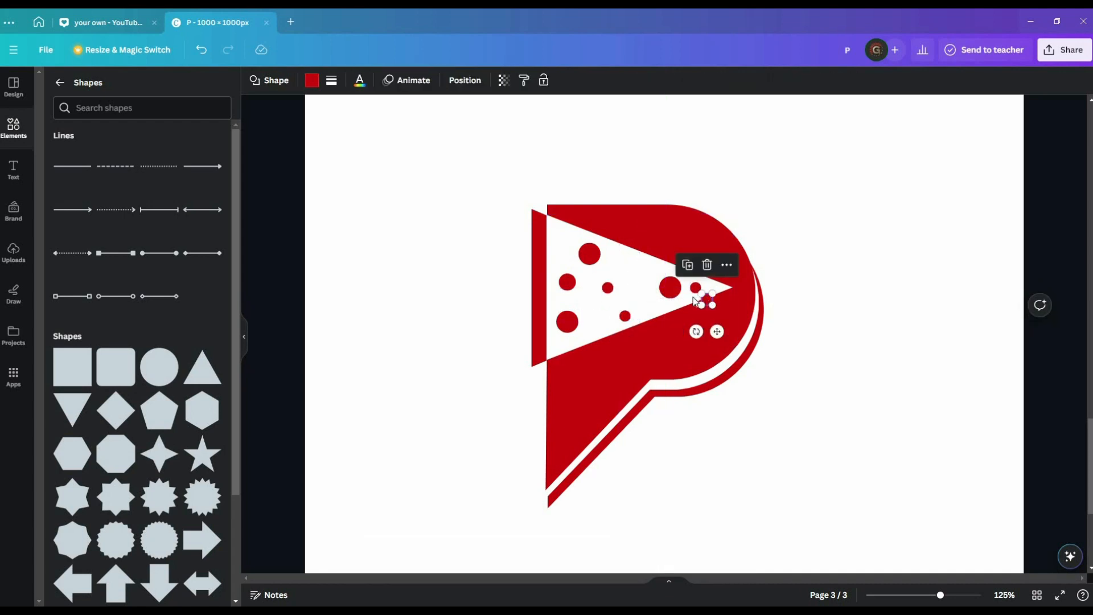
left_click_drag(693, 298, 559, 237)
left_click(407, 316)
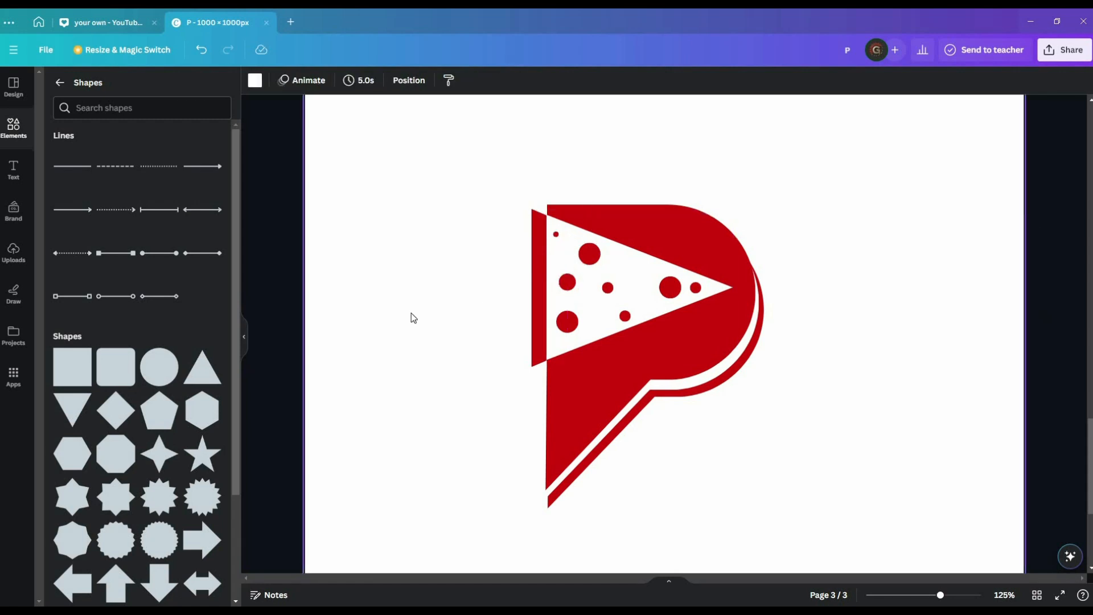
Add a heading reading 'Pizza', place it under the logo and enlarge it to size 95.
scroll(411, 313, "down", 1)
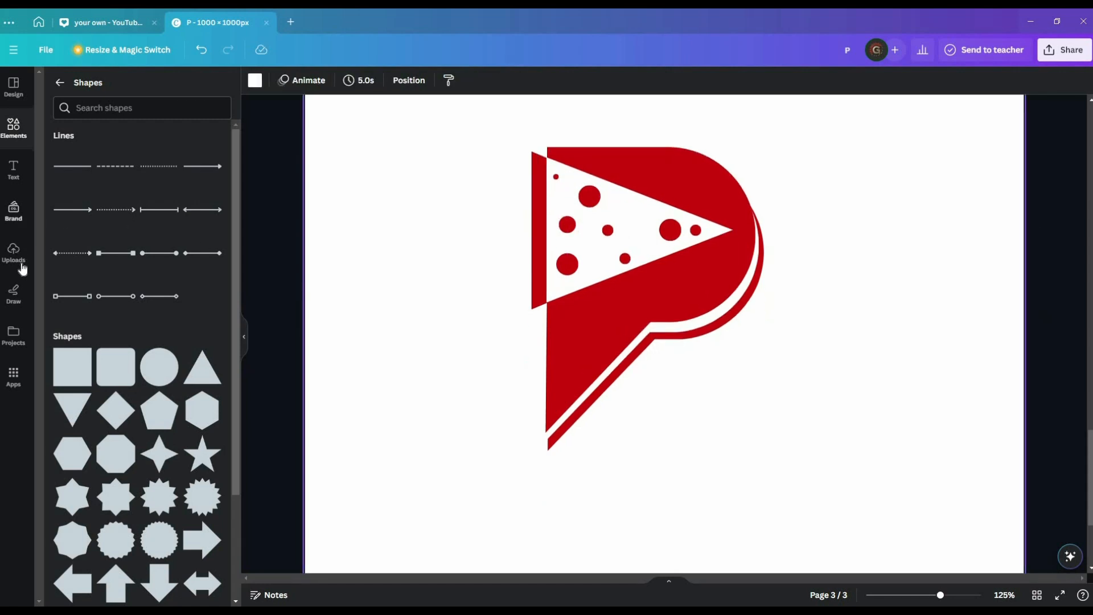
left_click(14, 169)
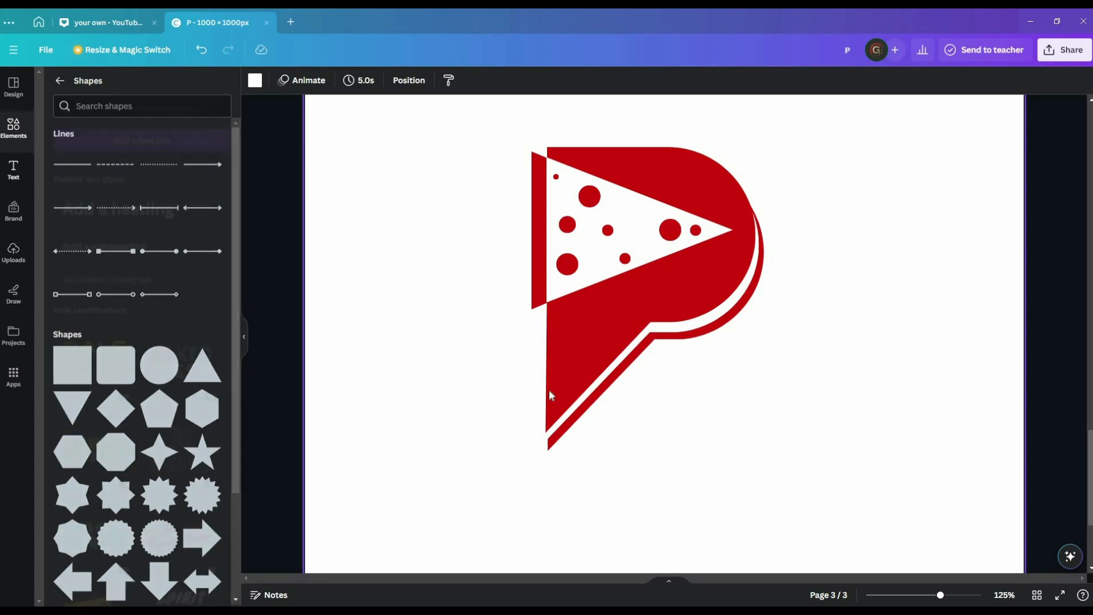
left_click(117, 187)
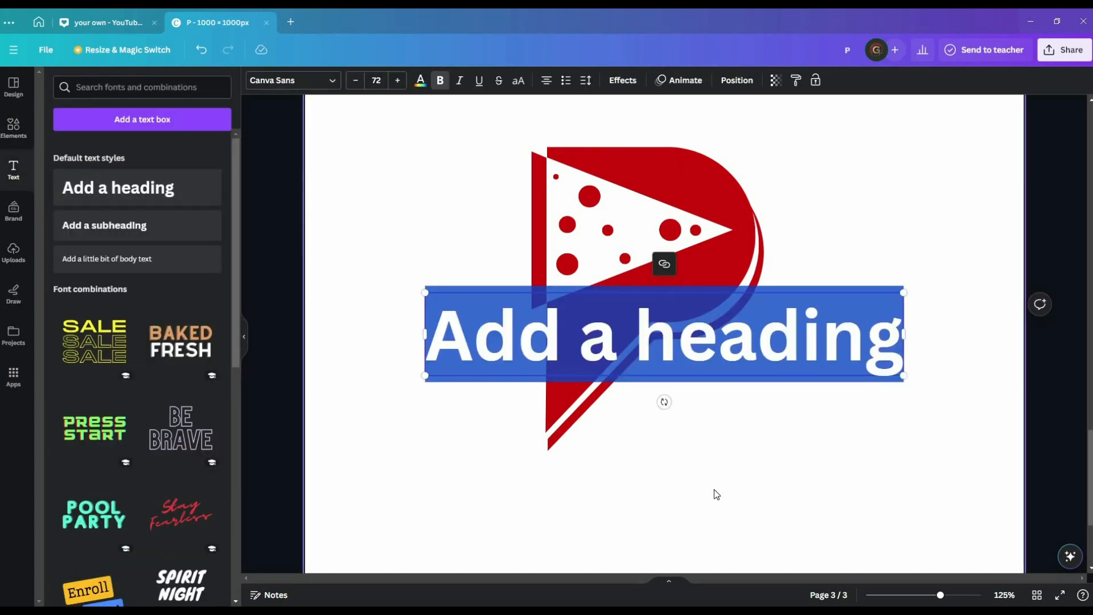
type("P")
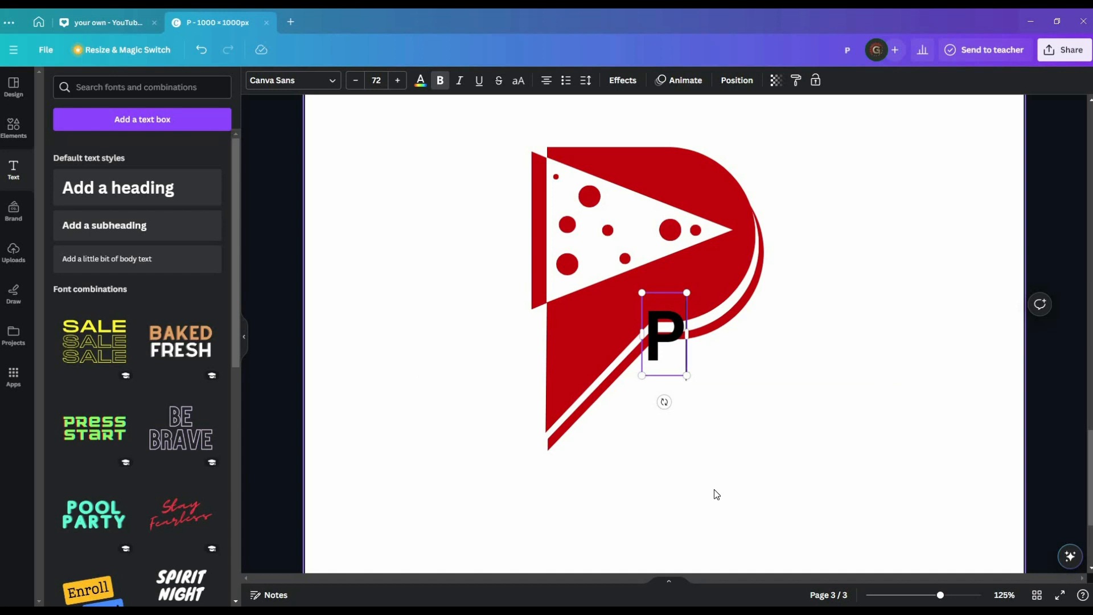
type("izza")
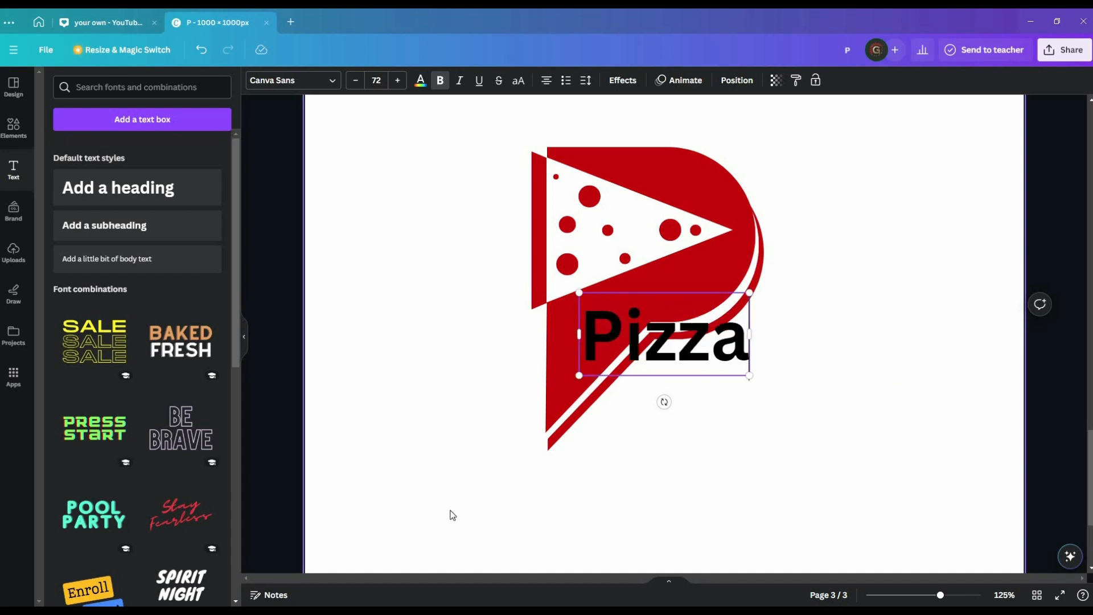
left_click_drag(708, 351, 667, 504)
left_click_drag(716, 452, 824, 433)
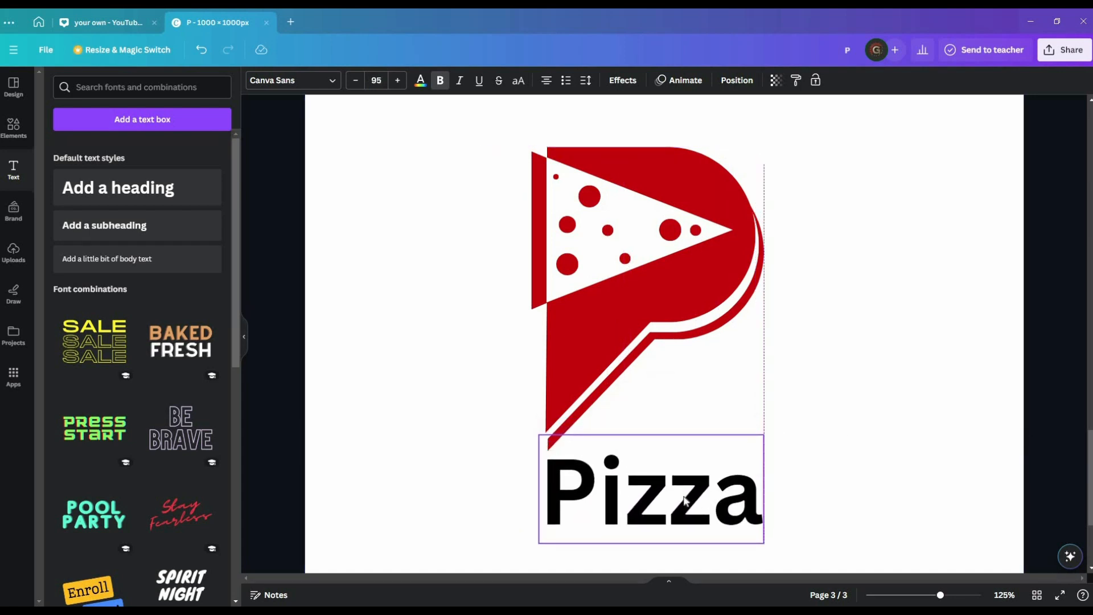
left_click(870, 436)
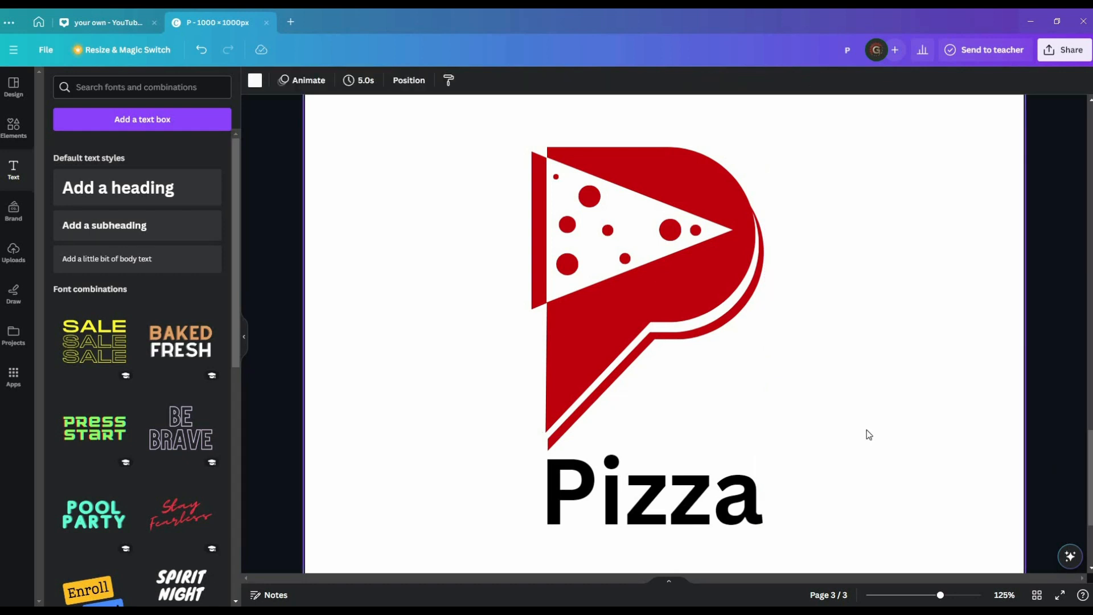
Stretch the logo group taller at both ends and extend the P's top upward.
left_click(764, 260)
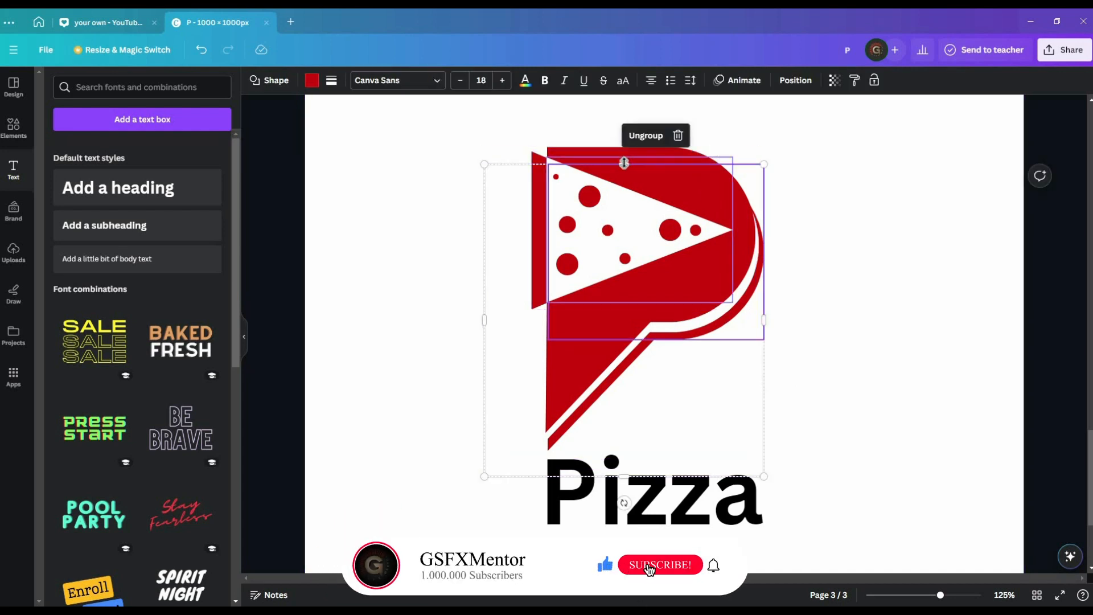
left_click_drag(623, 159, 623, 147)
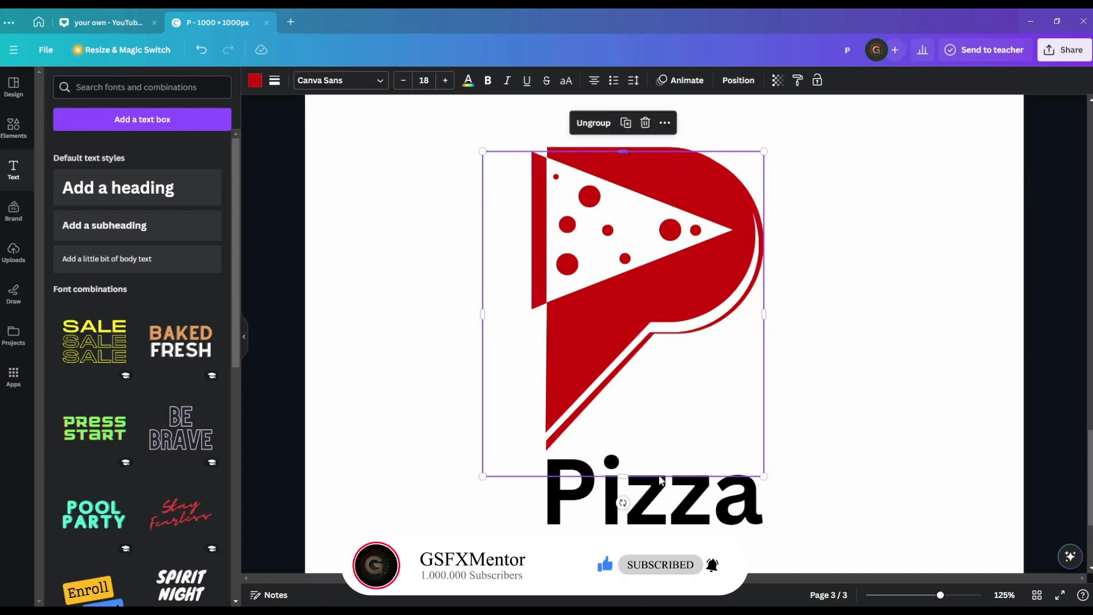
left_click_drag(624, 476, 625, 485)
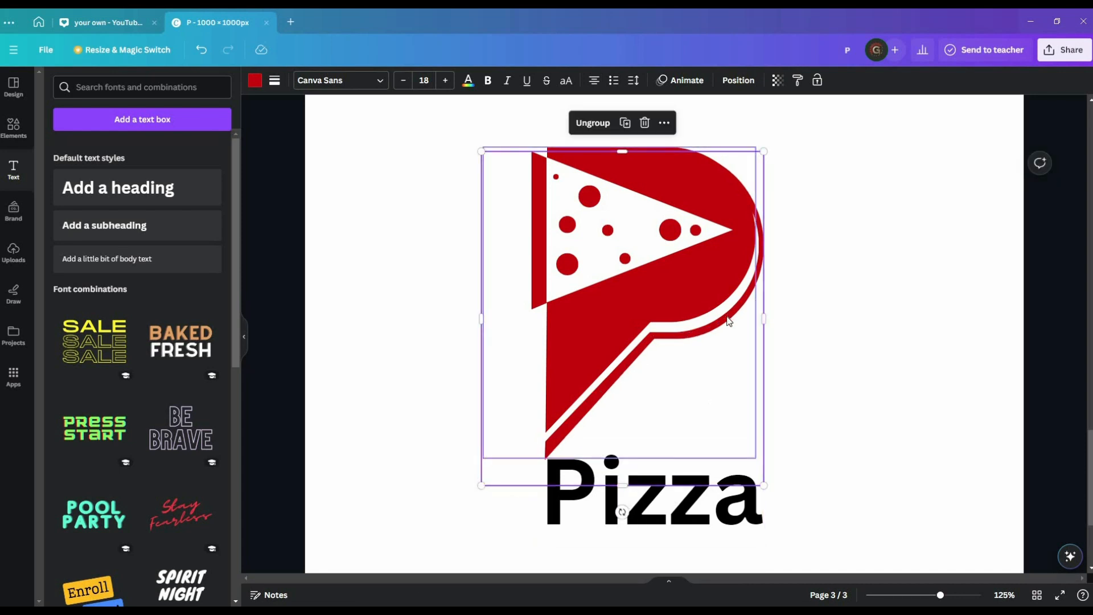
left_click(728, 317)
left_click_drag(623, 146, 616, 139)
key("ctrl+z")
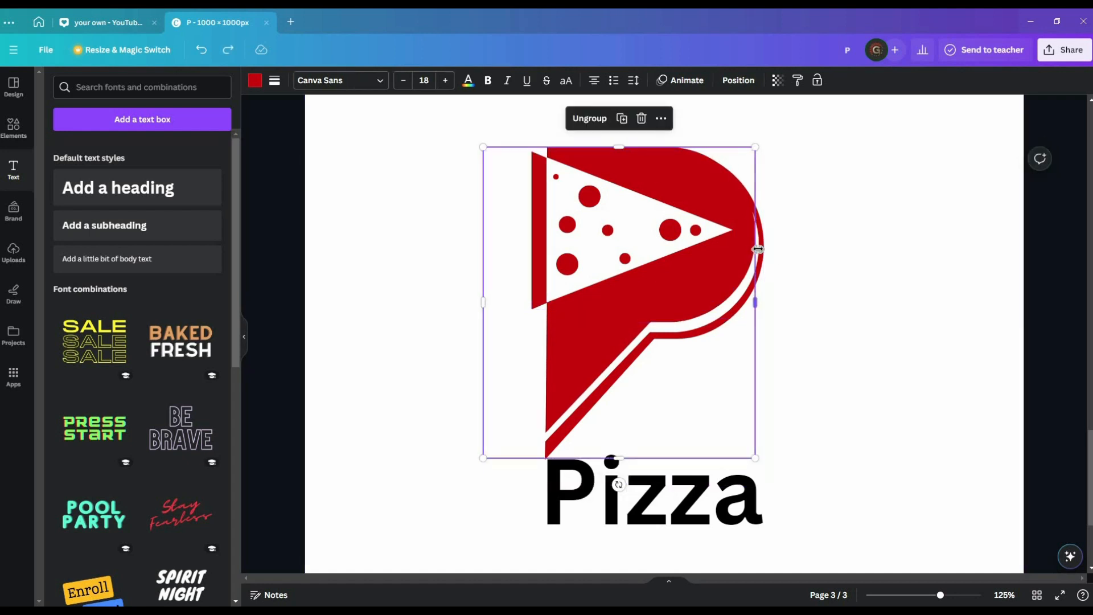
left_click(785, 250)
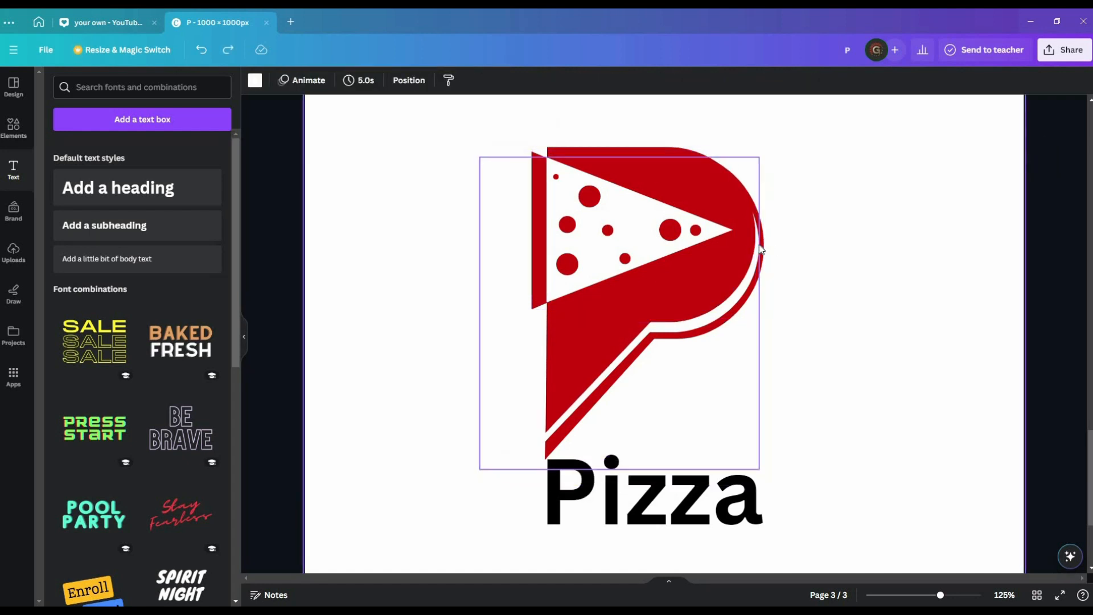
double_click(702, 215)
left_click_drag(619, 157, 620, 140)
left_click(880, 283)
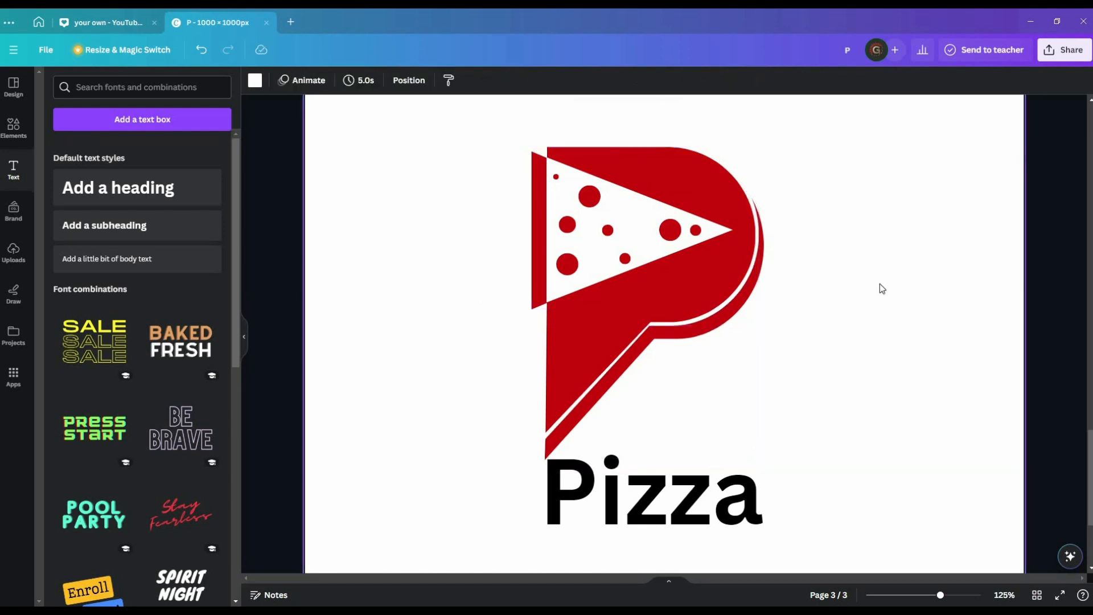
Extend the white inner P slightly downward and to the right.
left_click(756, 249)
left_click_drag(618, 474, 618, 478)
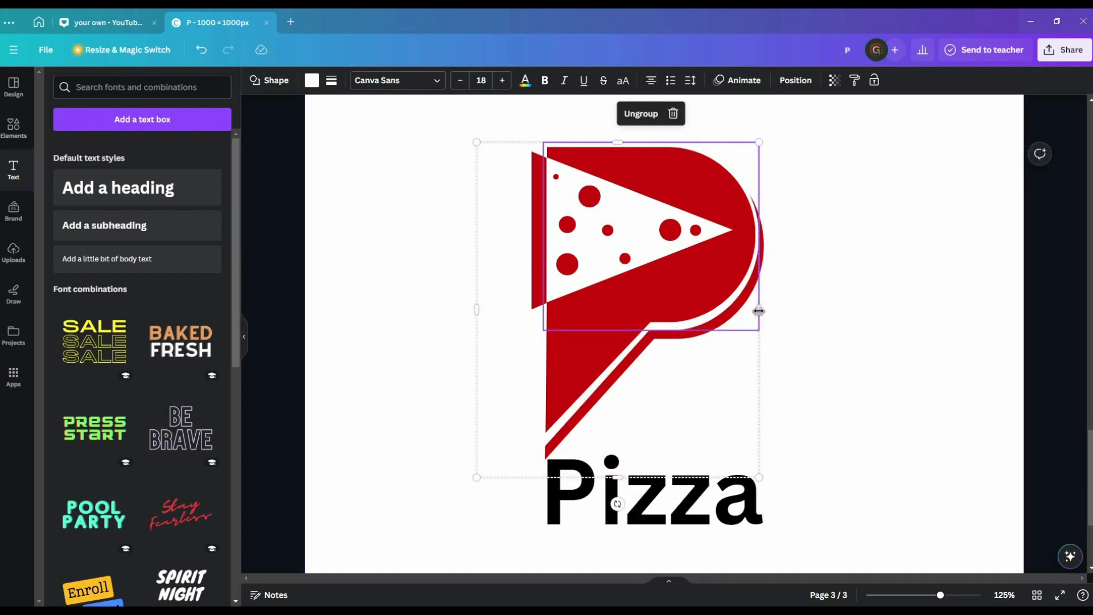
left_click_drag(762, 312, 757, 310)
left_click(861, 335)
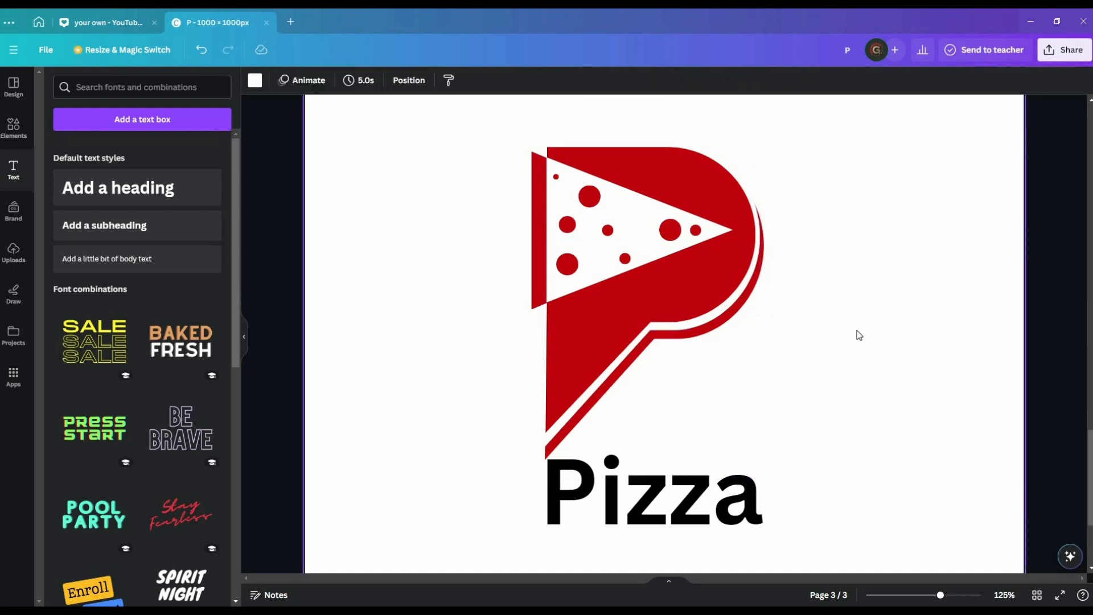